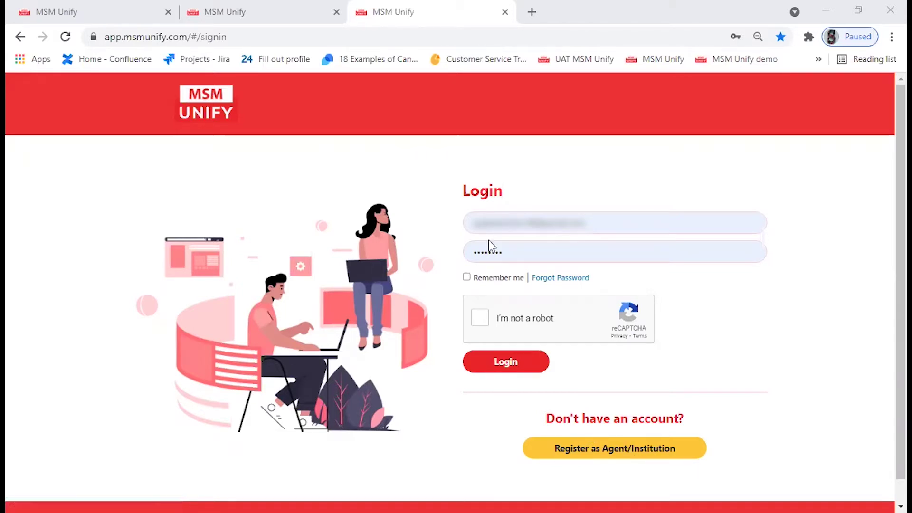
# - Complete the reCAPTCHA check and log in with the credentials already filled in
pyautogui.click(480, 318)
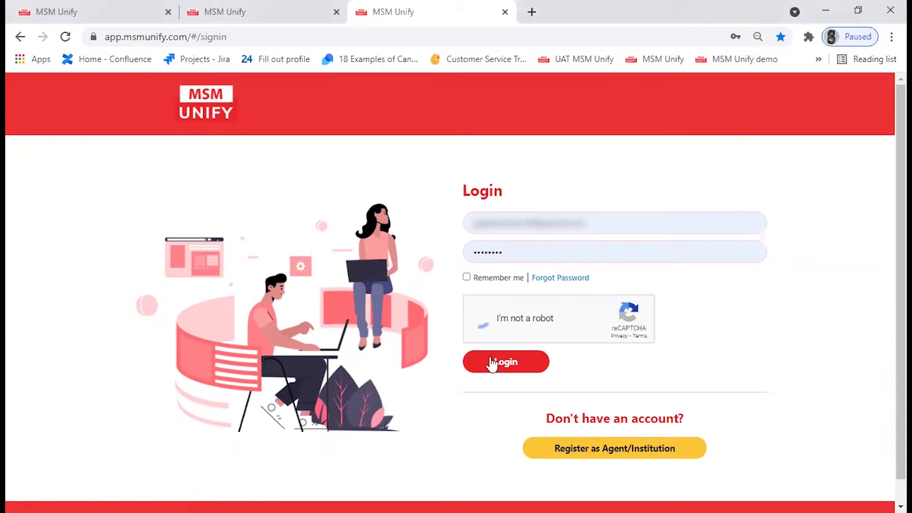
pyautogui.click(489, 362)
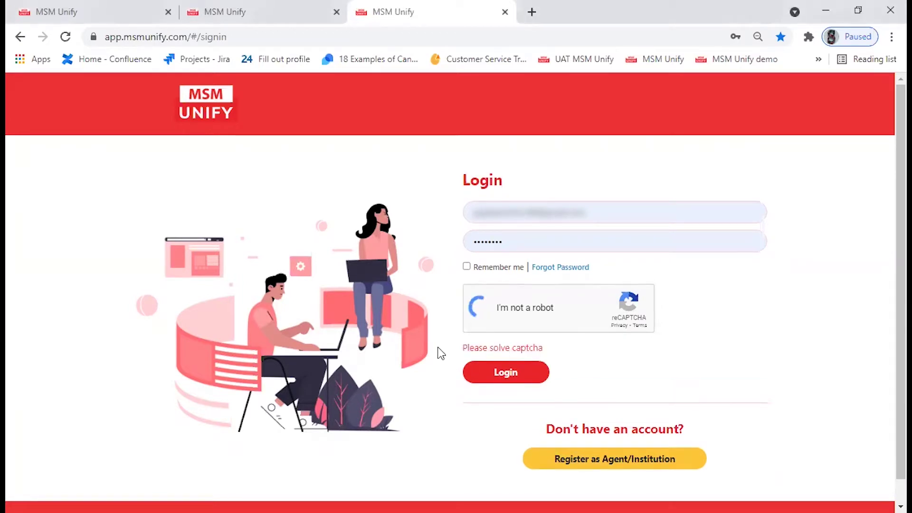
pyautogui.click(488, 364)
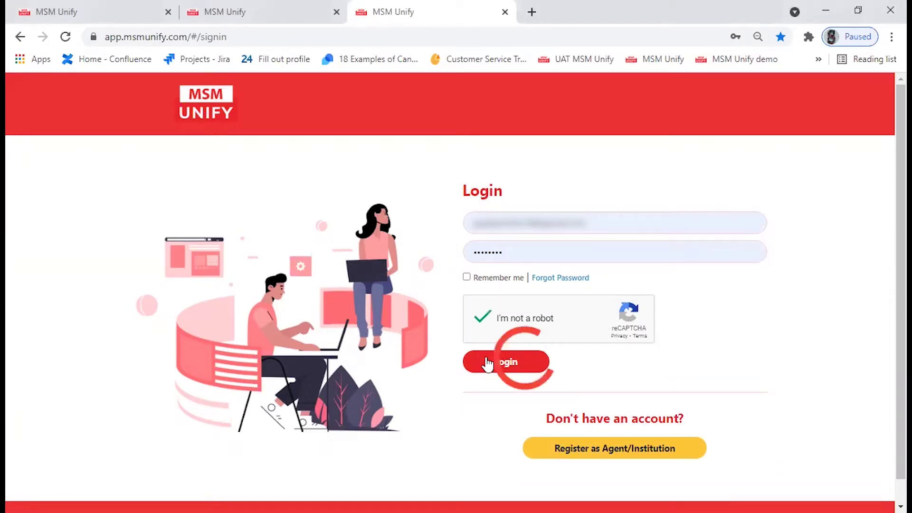
pyautogui.click(485, 364)
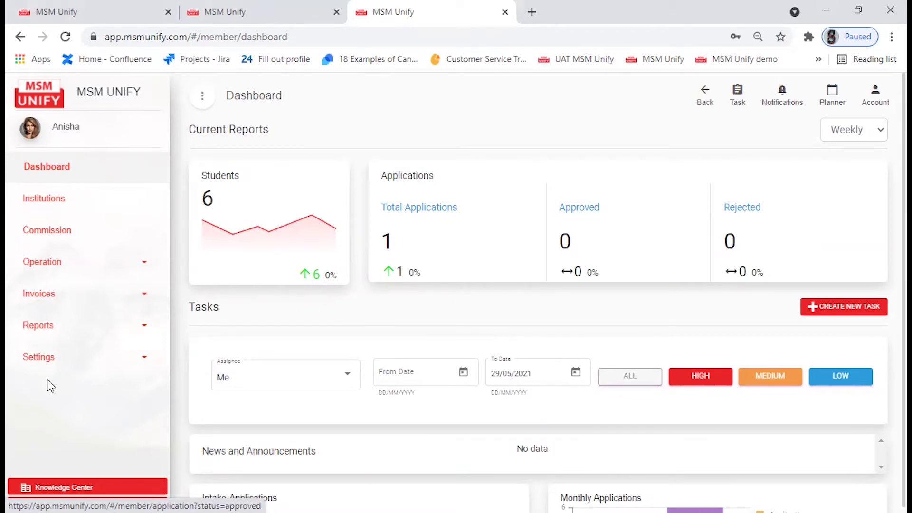
# - Open the Institutions list and replace its existing filter with a name filter for Canadian College, searching for "cana"
pyautogui.click(80, 209)
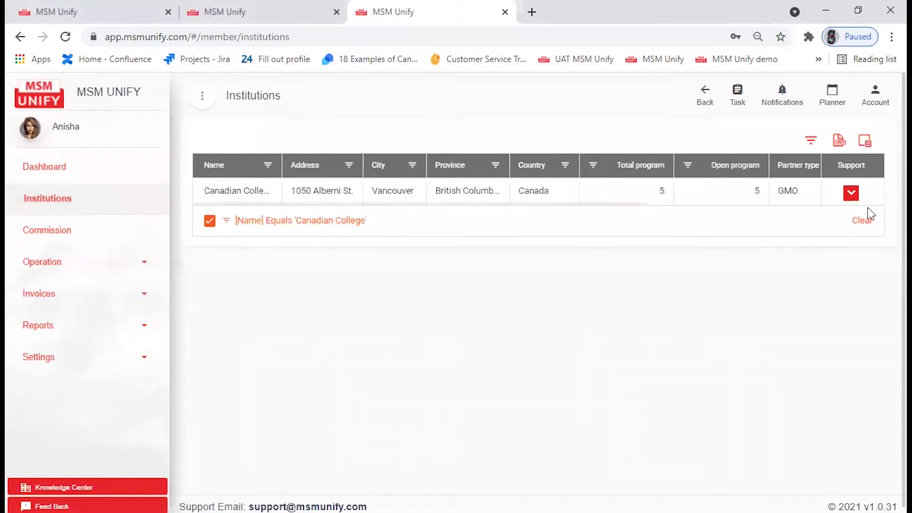
pyautogui.click(854, 221)
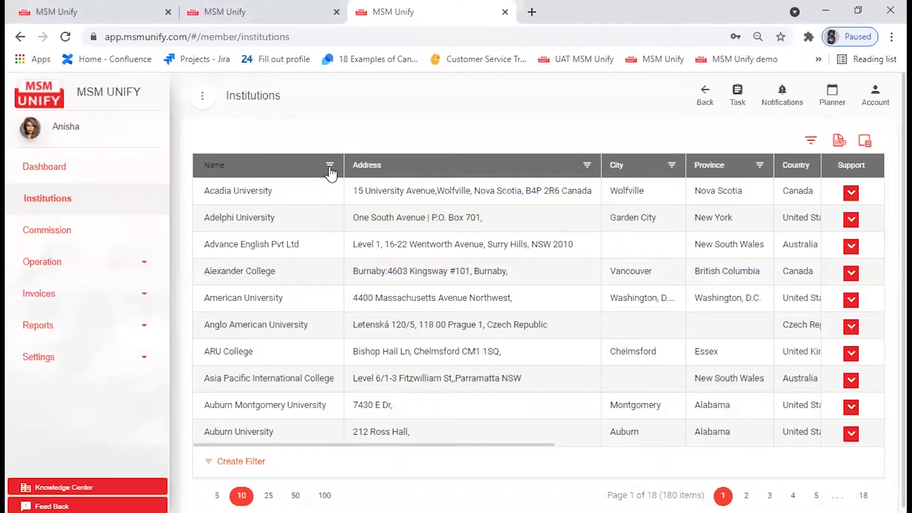
pyautogui.click(329, 165)
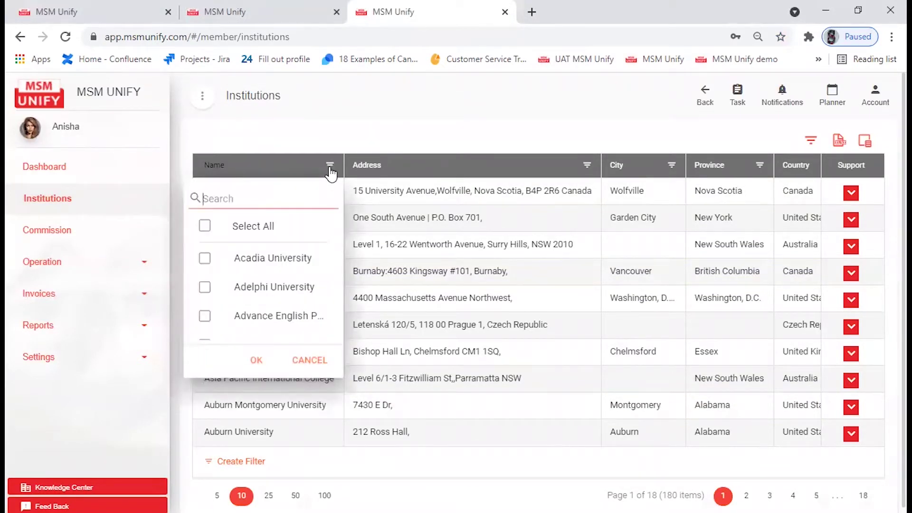
pyautogui.write('cana')
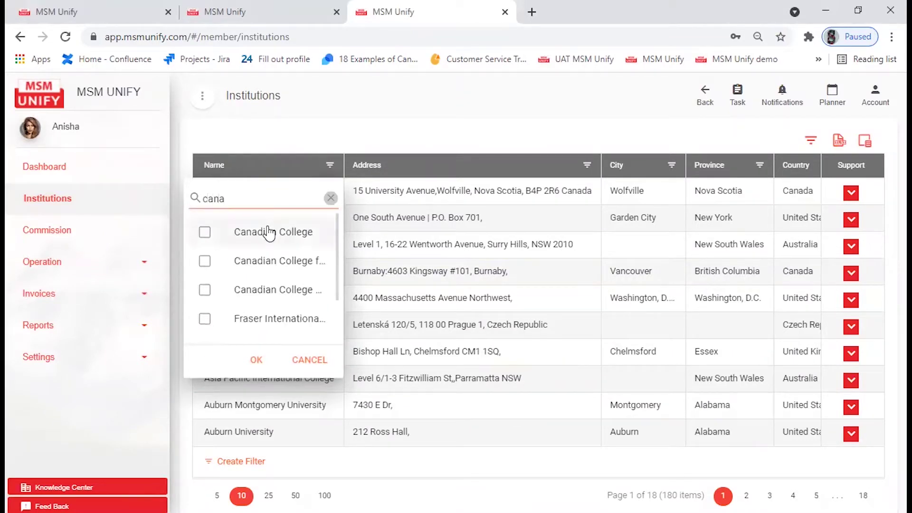
pyautogui.click(269, 232)
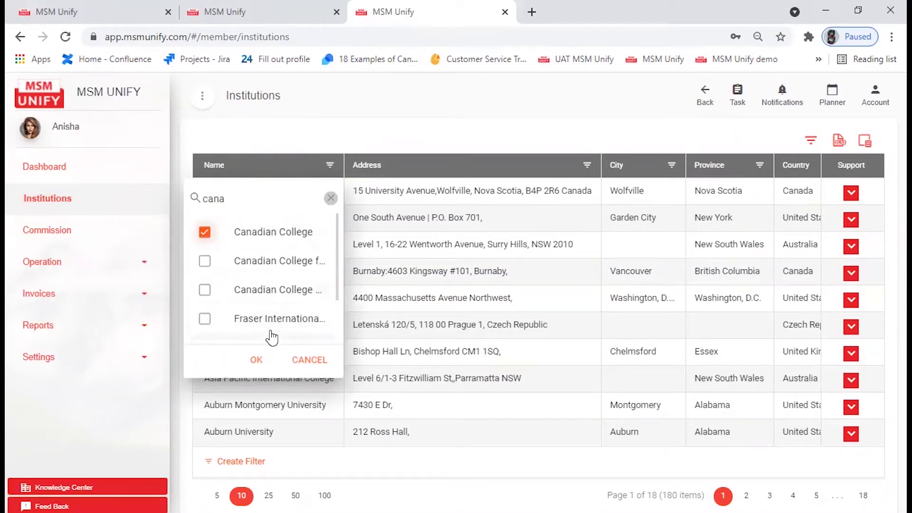
pyautogui.click(256, 361)
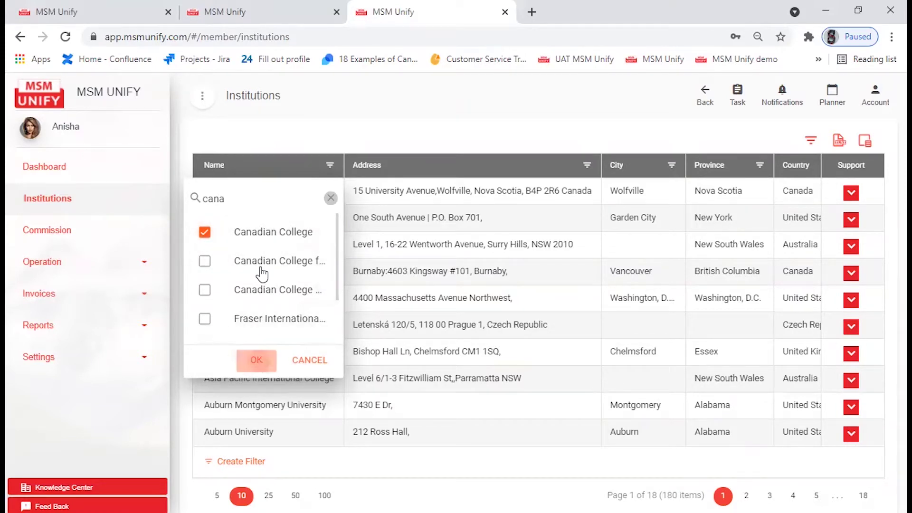
pyautogui.click(256, 360)
# - Open the Canadian College details and go to International Business Management under the Postgraduate Certification programs
pyautogui.click(405, 199)
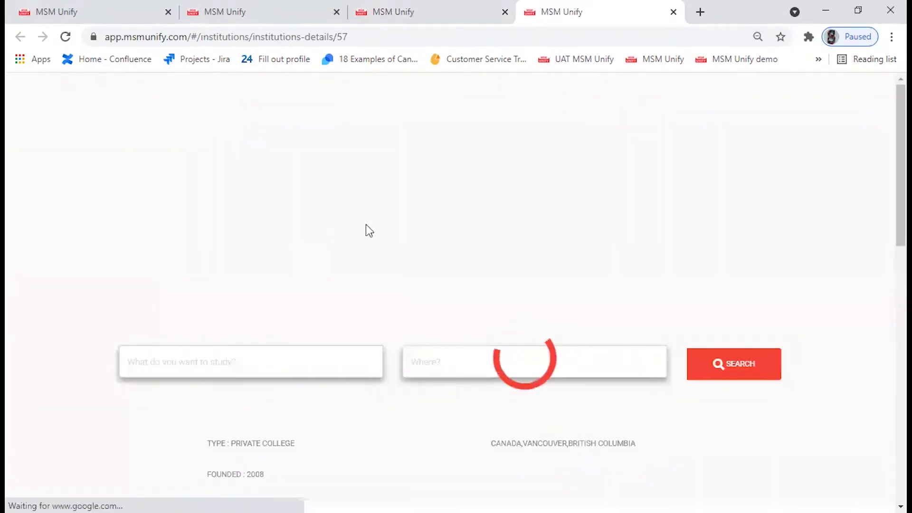
pyautogui.scroll(-9, 466, 273)
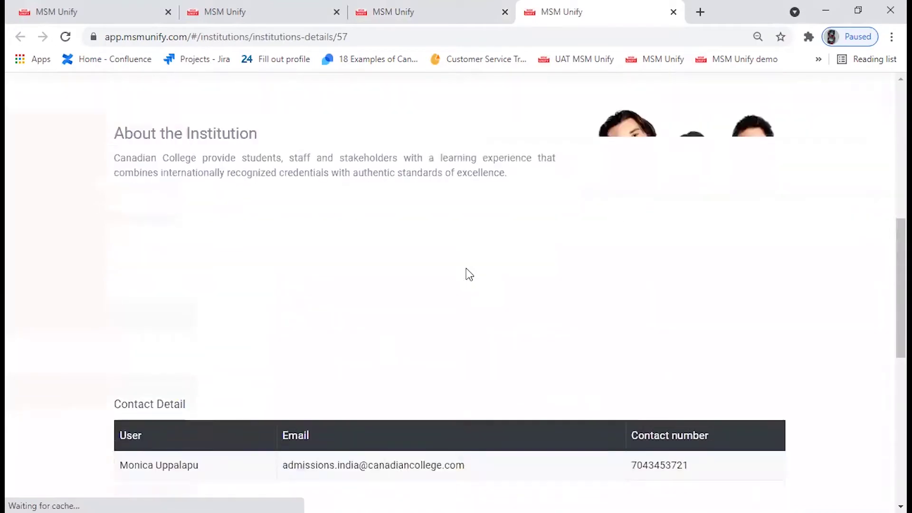
pyautogui.scroll(-3, 451, 237)
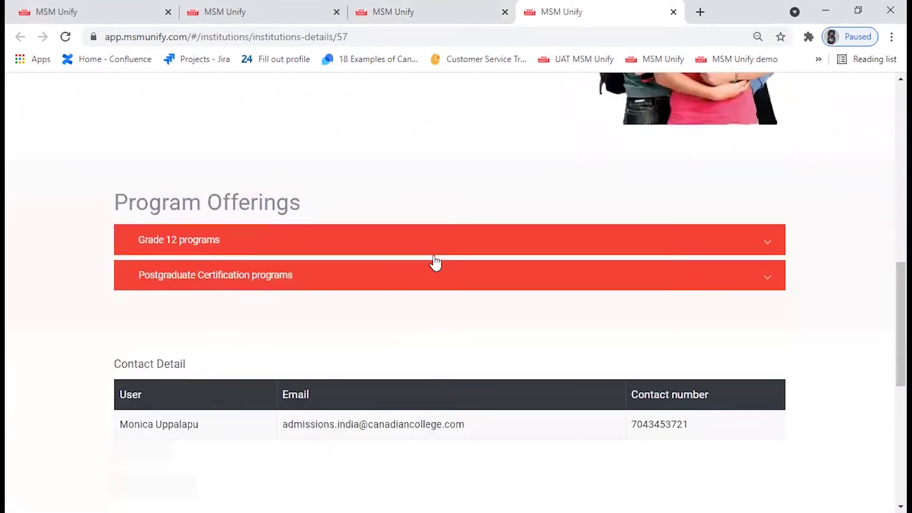
pyautogui.scroll(-4, 399, 270)
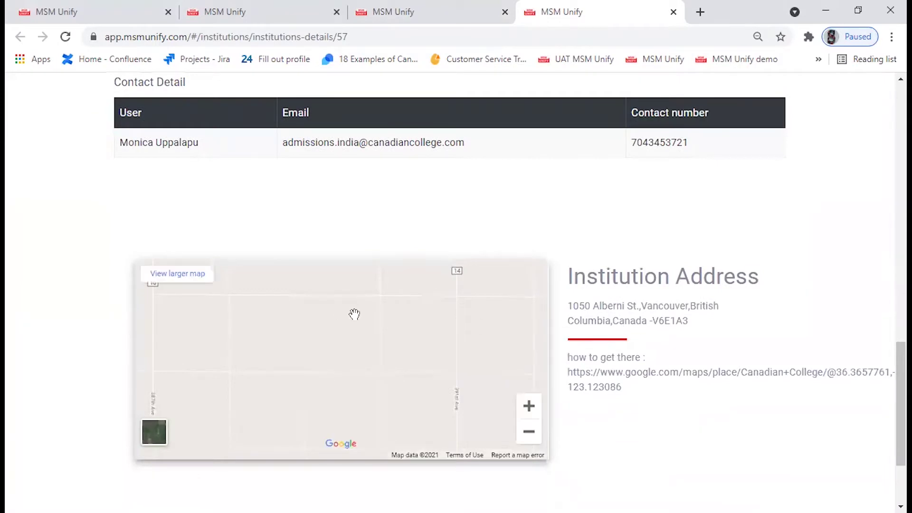
pyautogui.scroll(-2, 344, 303)
pyautogui.scroll(4, 344, 303)
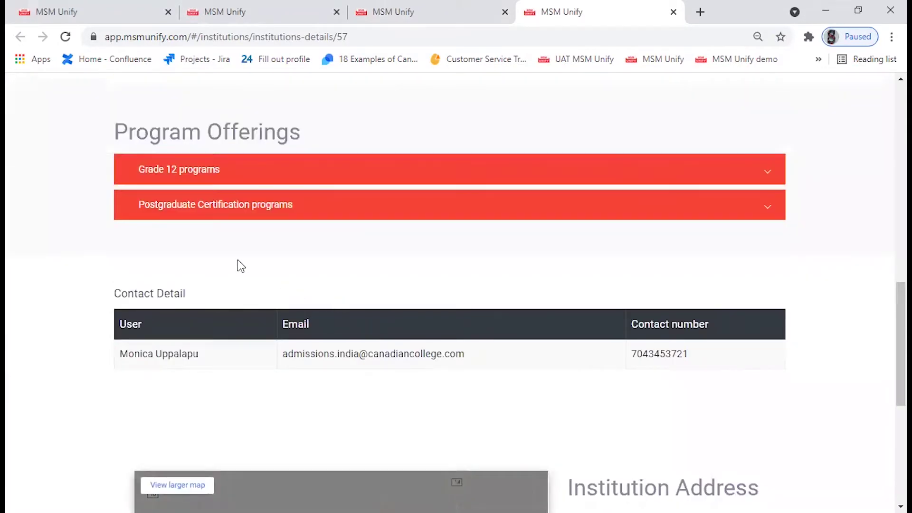
pyautogui.click(266, 212)
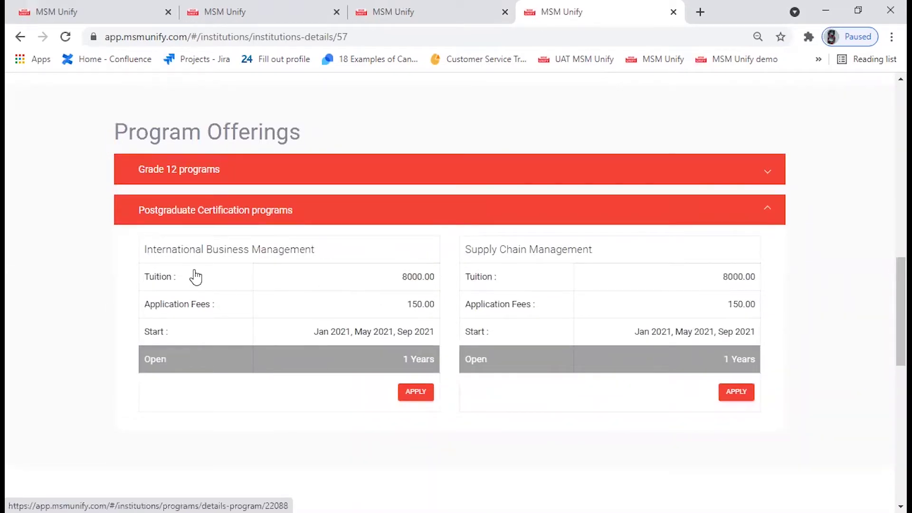
pyautogui.click(230, 259)
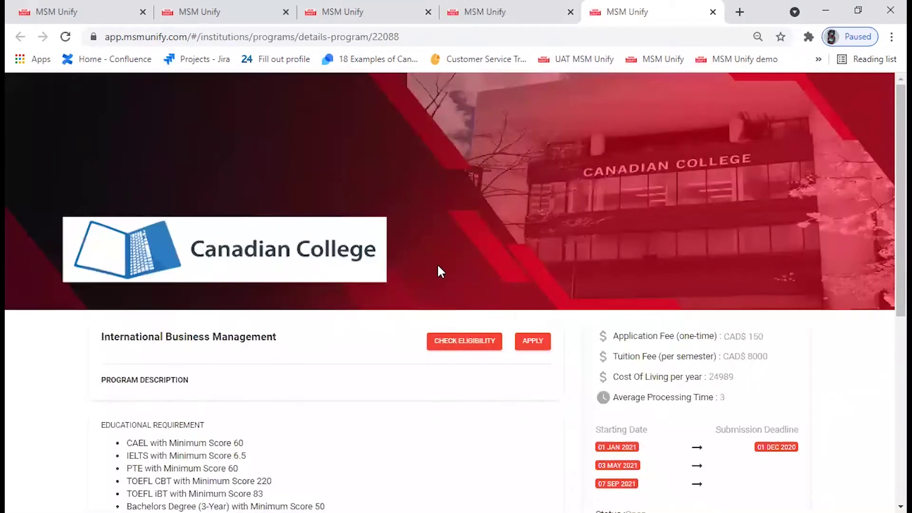
# - Review the International Business Management requirements and start an application for this program
pyautogui.scroll(-2, 440, 271)
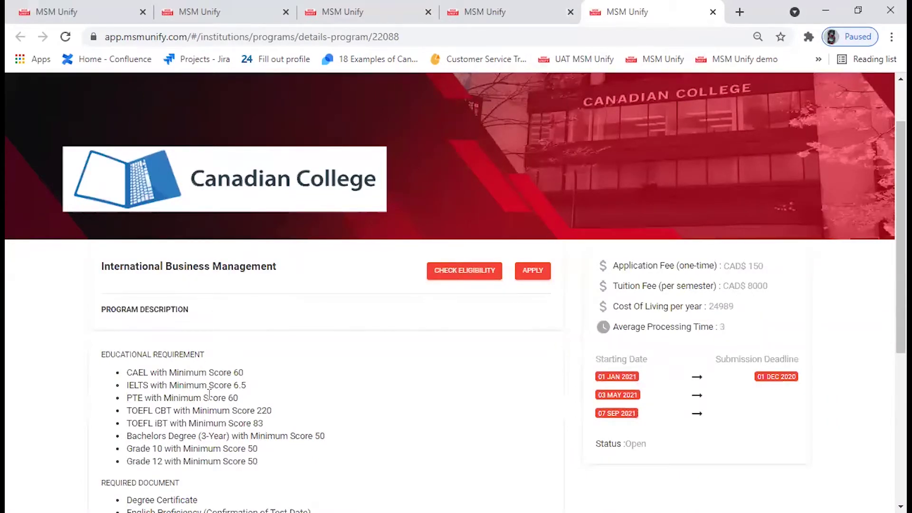
pyautogui.scroll(-1, 209, 393)
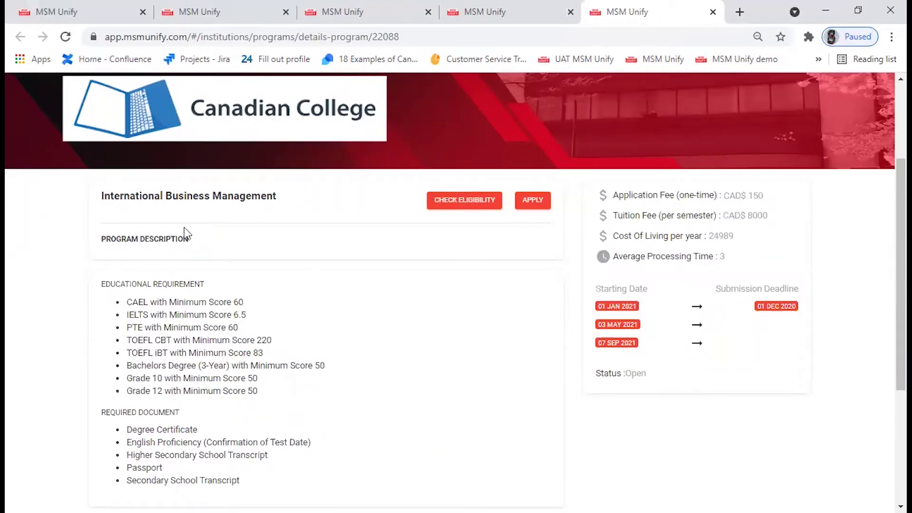
pyautogui.click(525, 205)
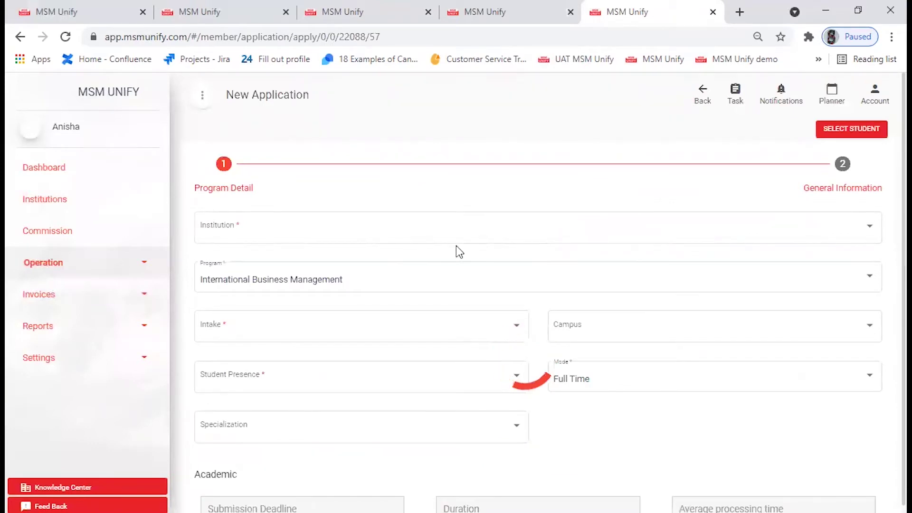
# - Choose the Sep-2021 - All intake and a student presence option, and continue to the General Information stage
pyautogui.click(300, 332)
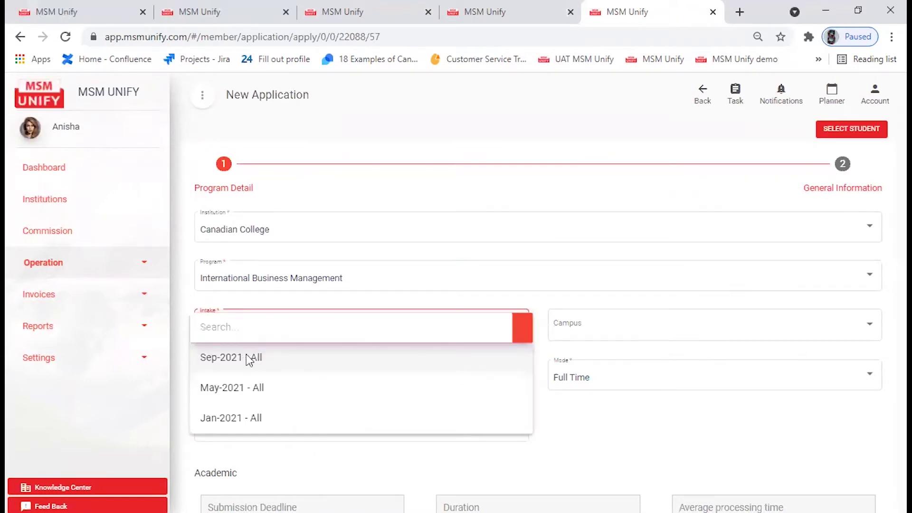
pyautogui.click(245, 365)
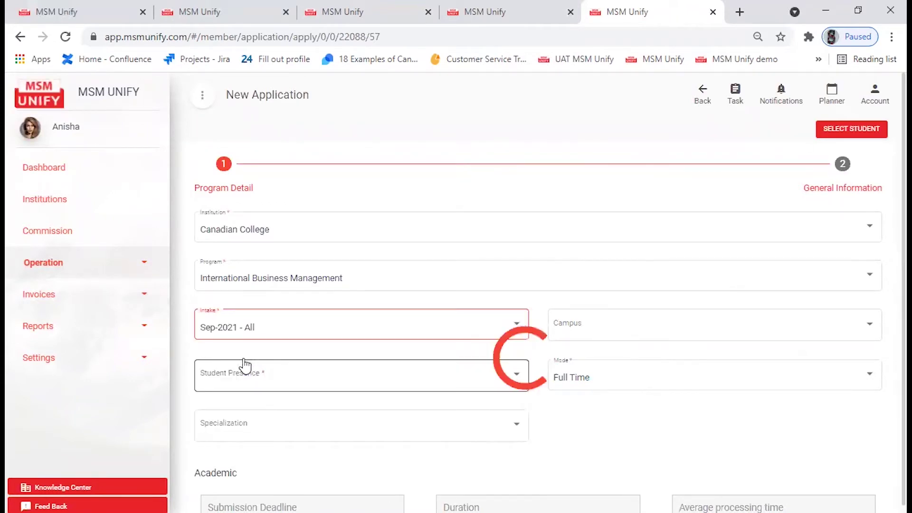
pyautogui.scroll(-1, 330, 380)
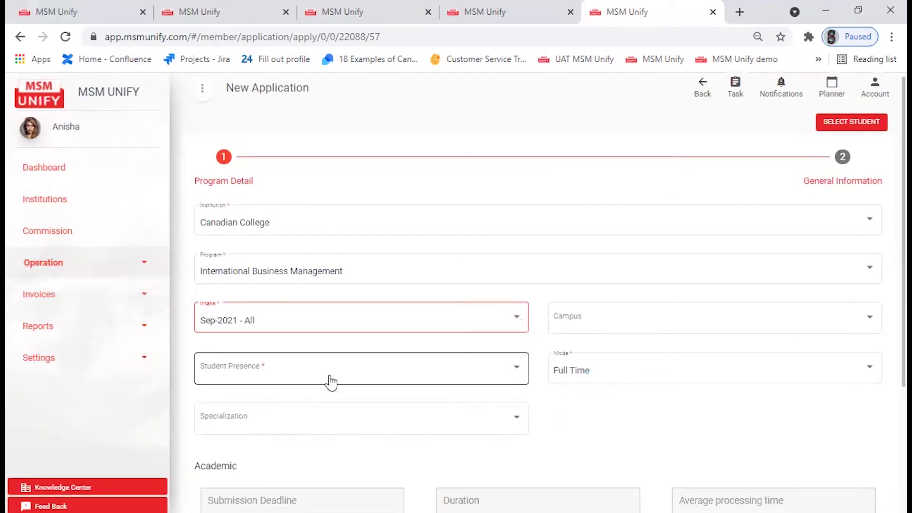
pyautogui.click(328, 377)
pyautogui.click(312, 373)
pyautogui.scroll(-4, 590, 408)
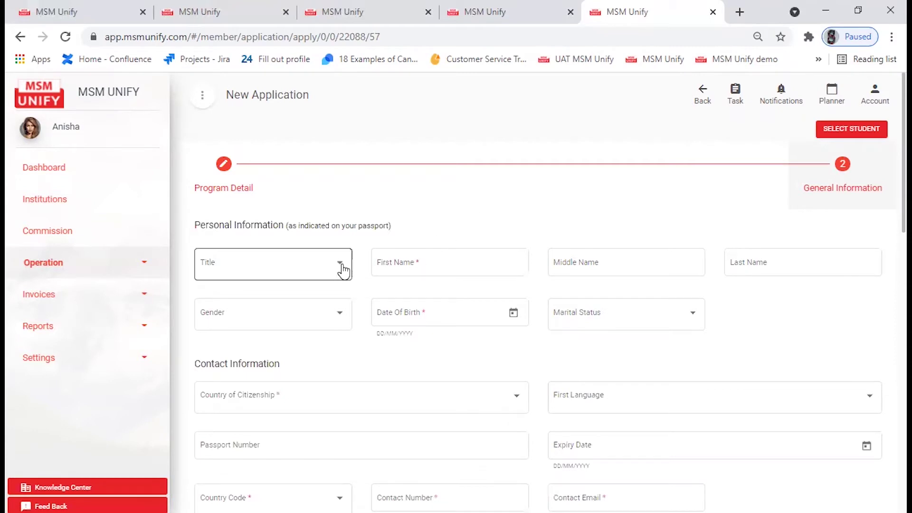
# - Set the applicant's title to Mr. in the personal information
pyautogui.click(221, 270)
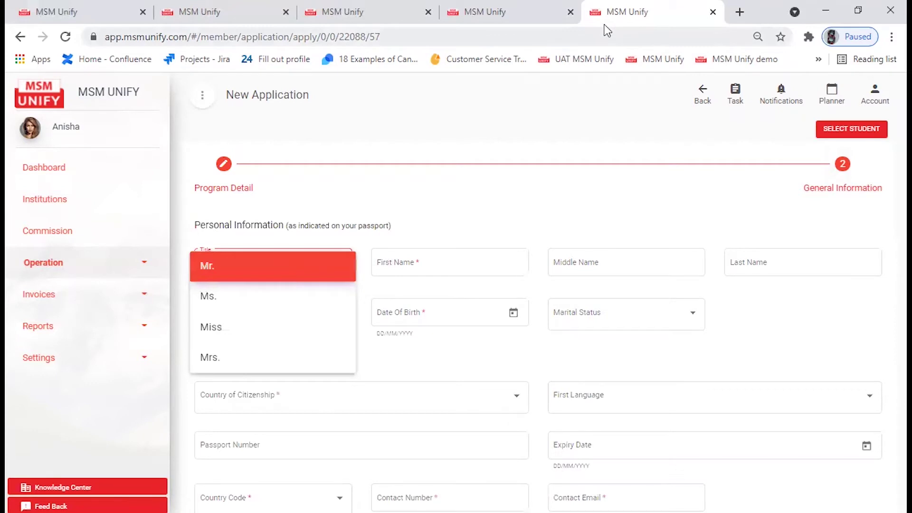
pyautogui.press('Return')
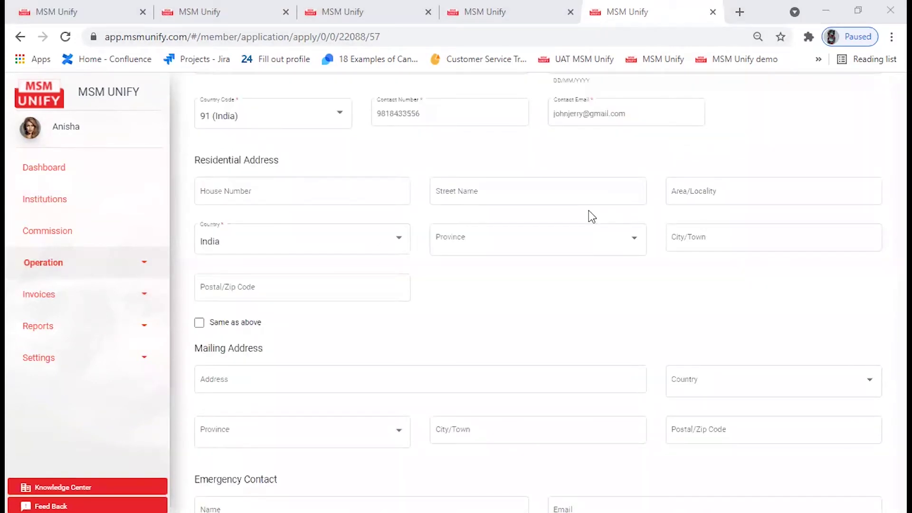
# - Look over the filled-in personal and contact information and mark the mailing address as the same as the residential address
pyautogui.scroll(6, 602, 277)
pyautogui.scroll(-3, 602, 277)
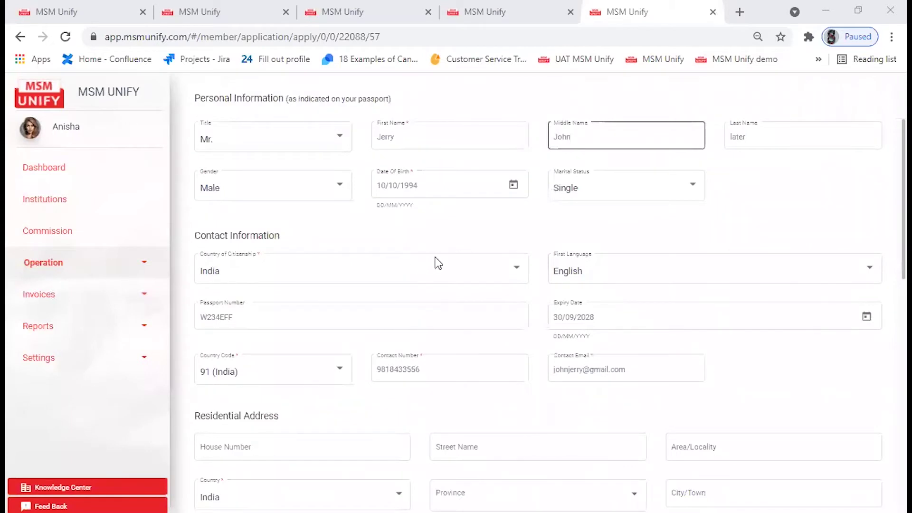
pyautogui.scroll(-3, 466, 269)
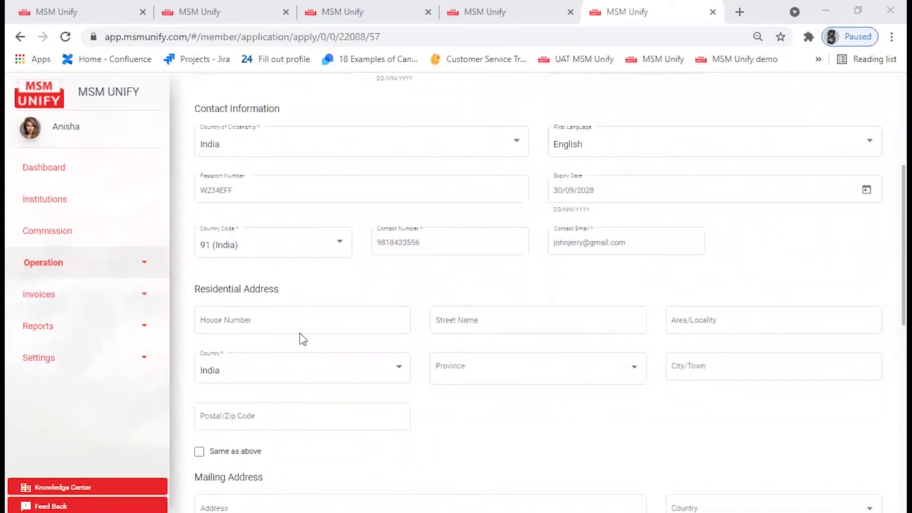
pyautogui.scroll(-6, 251, 279)
pyautogui.scroll(6, 290, 317)
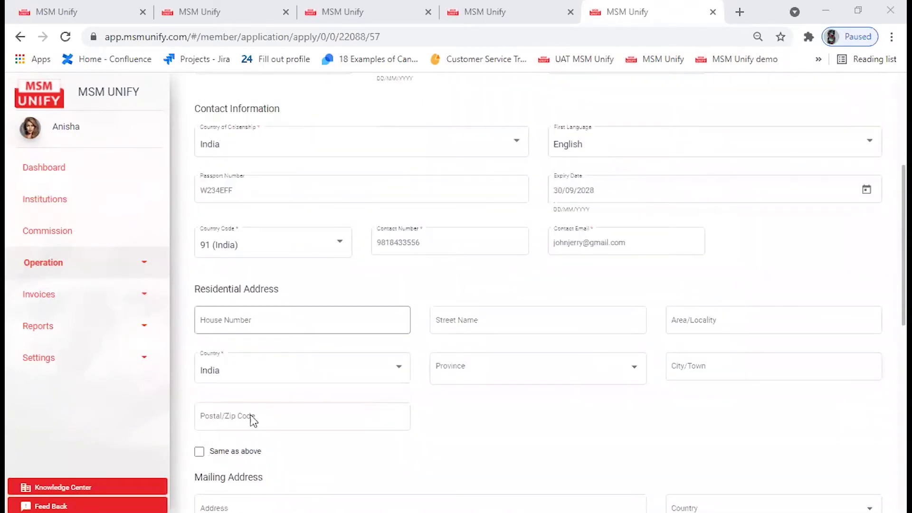
pyautogui.click(202, 452)
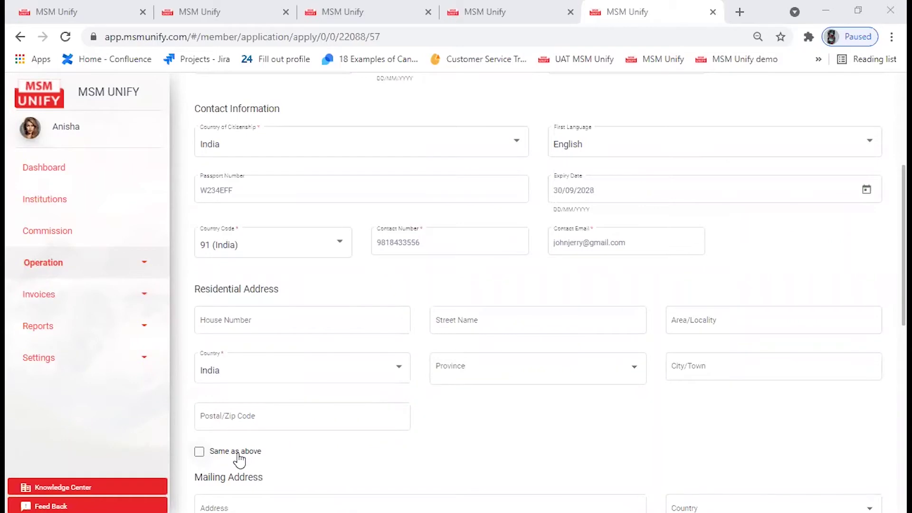
# - Fill in the residential address from the browser's saved address suggestion, starting at the house number
pyautogui.scroll(-3, 206, 361)
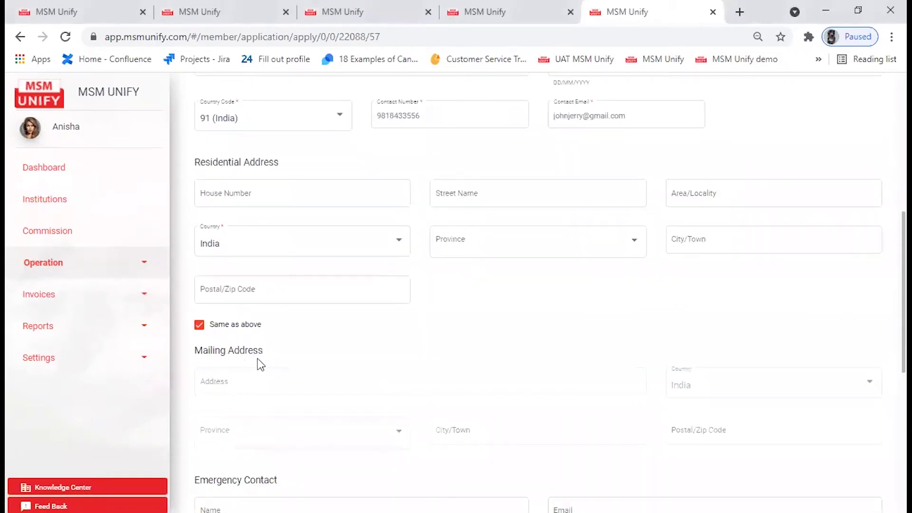
pyautogui.click(239, 193)
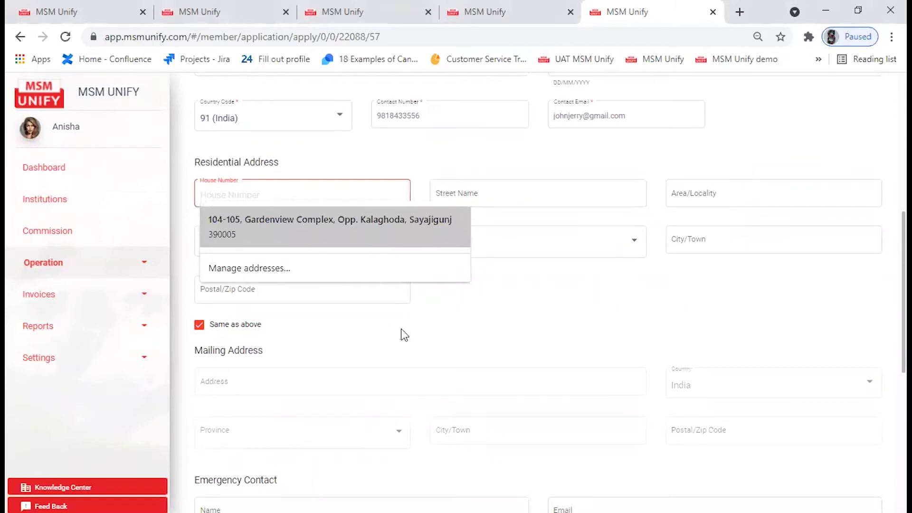
pyautogui.press('Return')
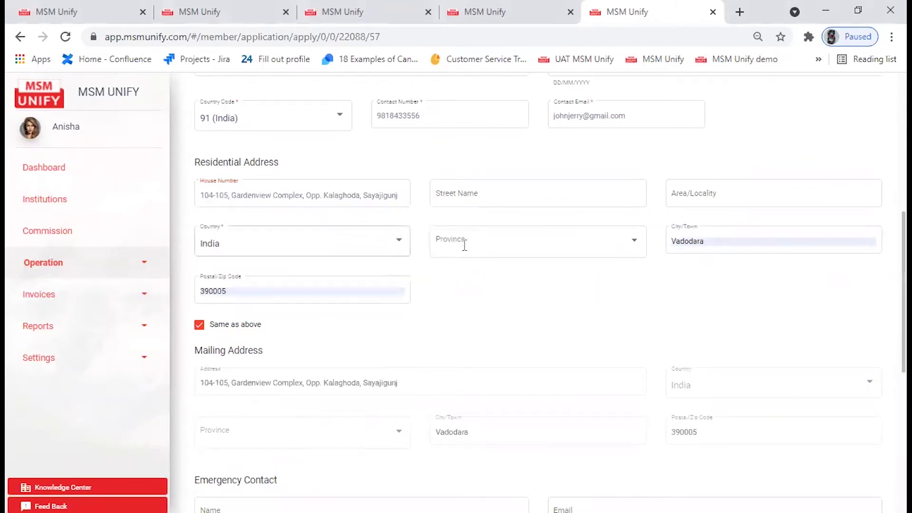
# - Set the province of the residential address to Gujarat
pyautogui.click(464, 245)
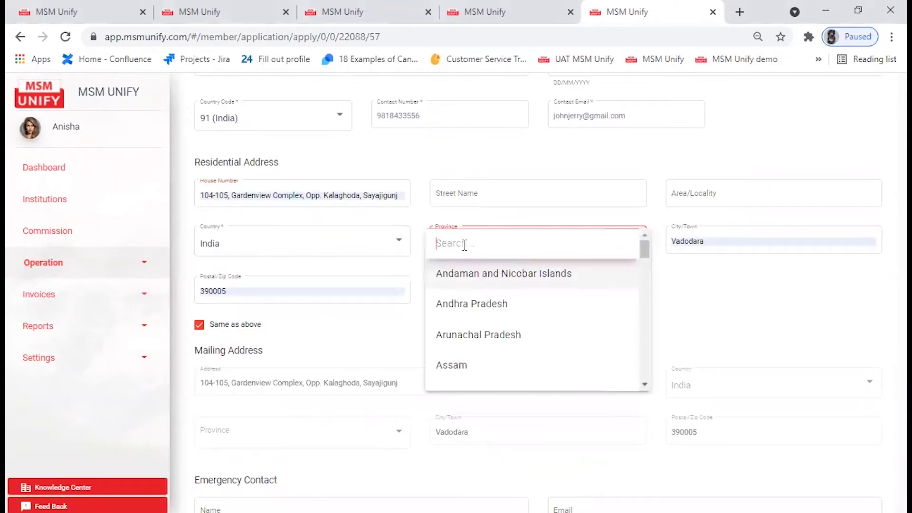
pyautogui.write('gi')
pyautogui.press('BackSpace')
pyautogui.write('uj')
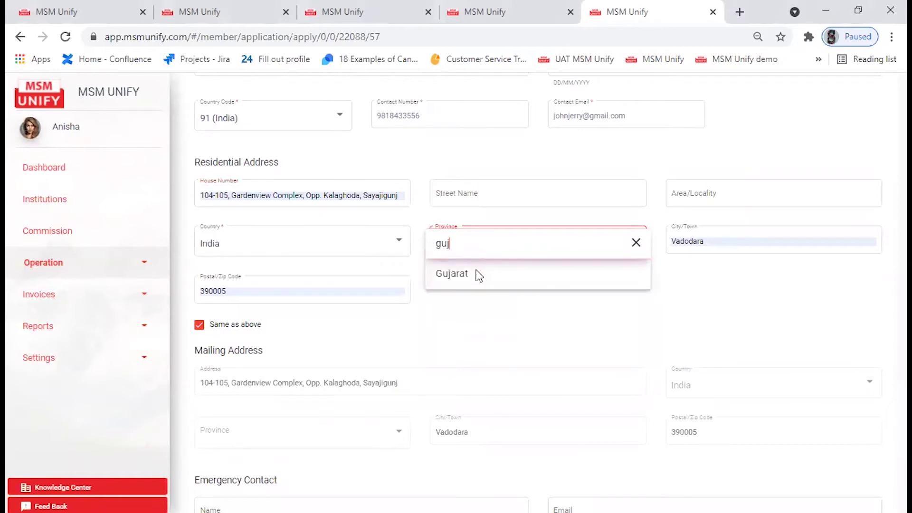
pyautogui.click(523, 287)
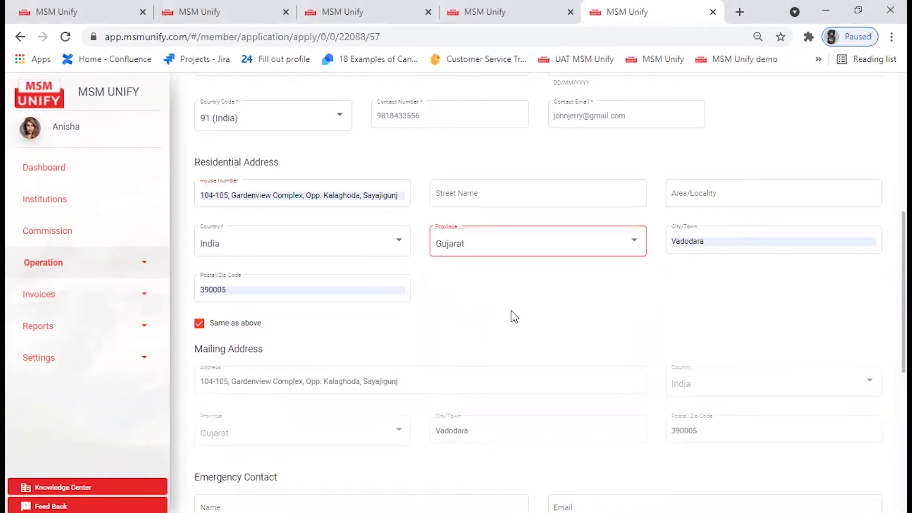
# - Save the applicant's general information with the emergency contact left blank and the counsellor kept as Not Assigned
pyautogui.scroll(-3, 498, 310)
pyautogui.scroll(-3, 492, 318)
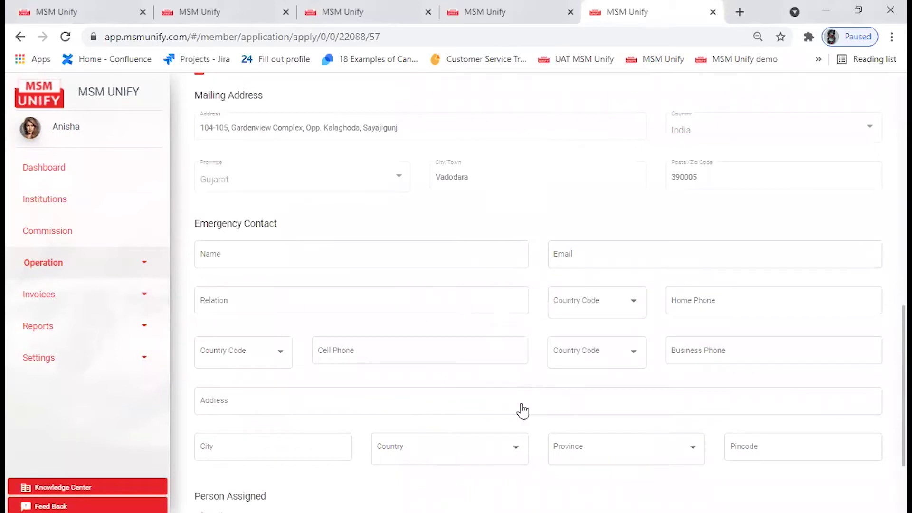
pyautogui.scroll(-3, 519, 409)
pyautogui.click(559, 448)
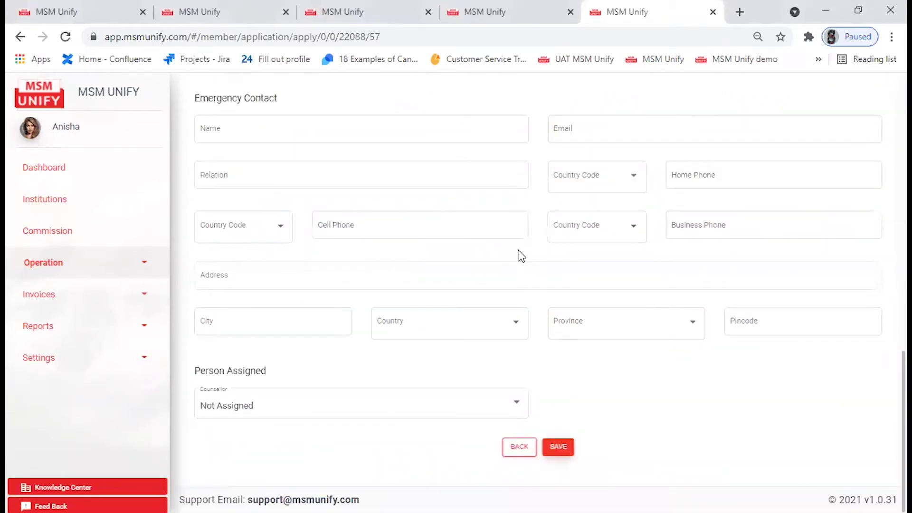
pyautogui.click(486, 322)
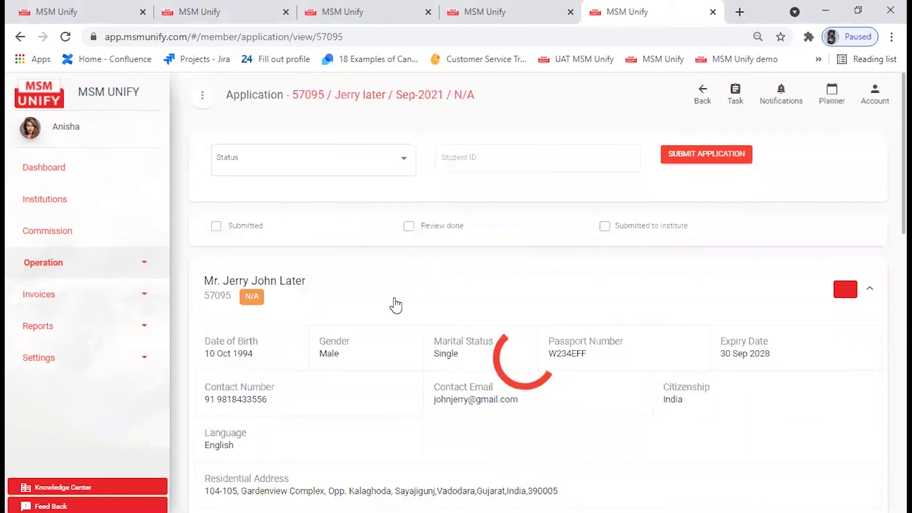
# - Assign the listed counsellor in the application's Recruiter/Agent section and update the program information for International Business Management
pyautogui.scroll(-3, 378, 302)
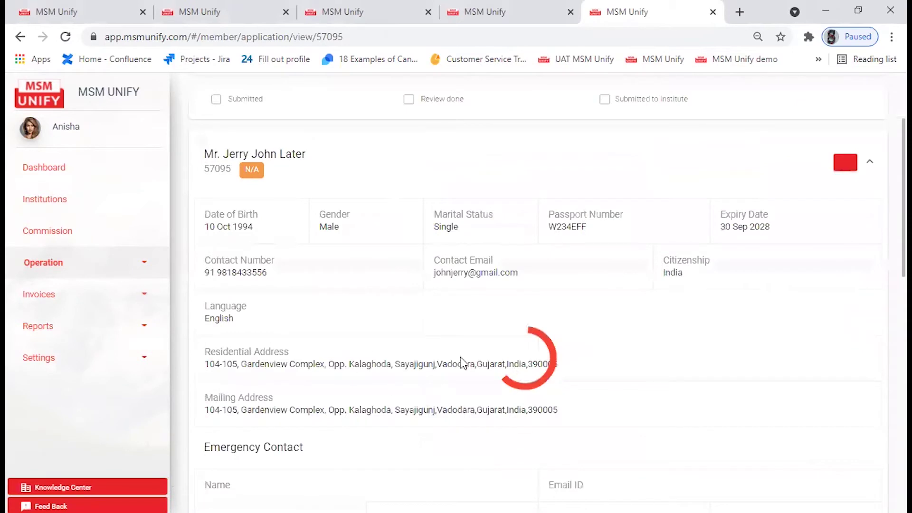
pyautogui.scroll(-3, 442, 356)
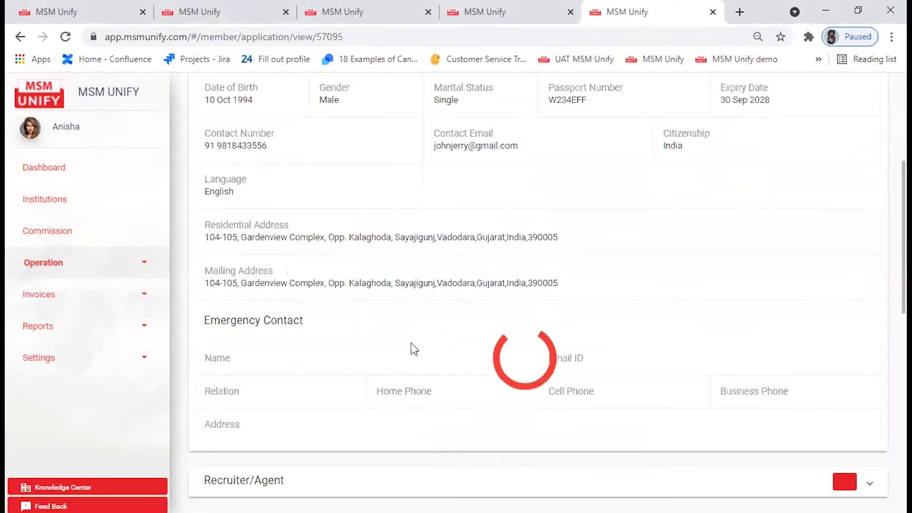
pyautogui.scroll(-3, 411, 356)
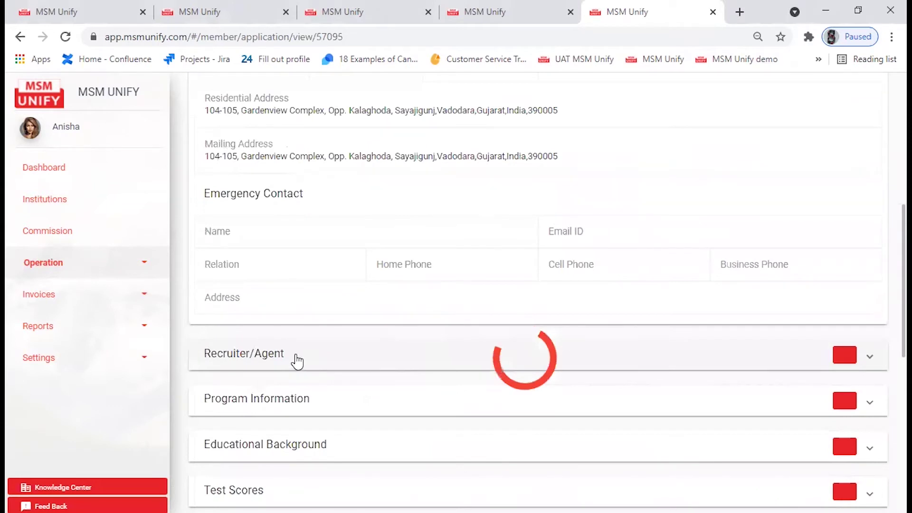
pyautogui.click(844, 360)
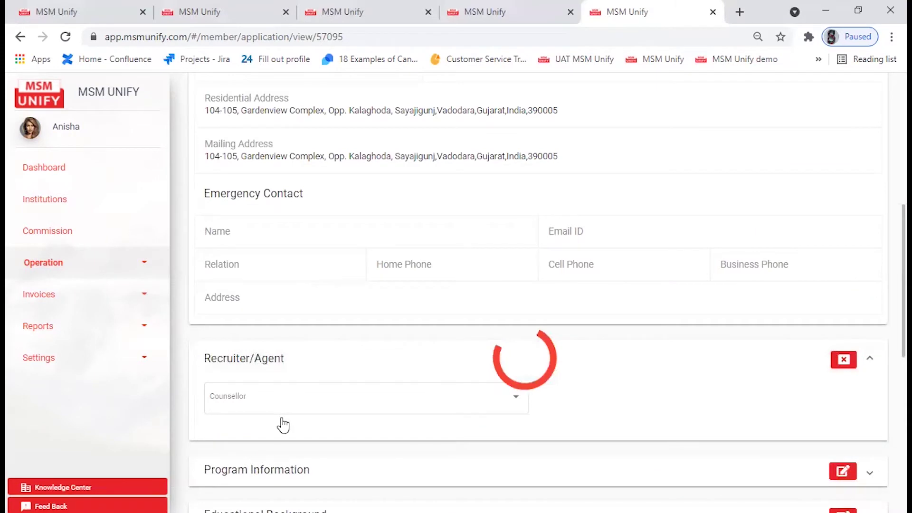
pyautogui.click(520, 396)
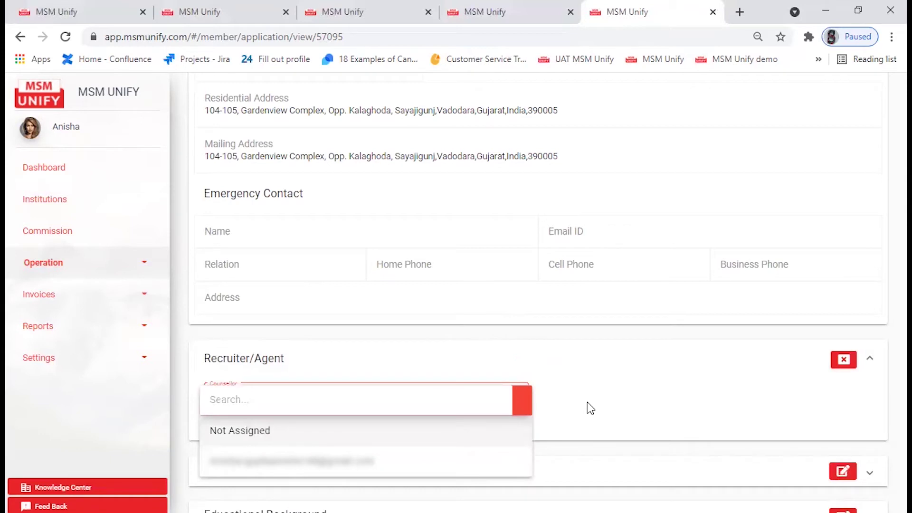
pyautogui.click(356, 462)
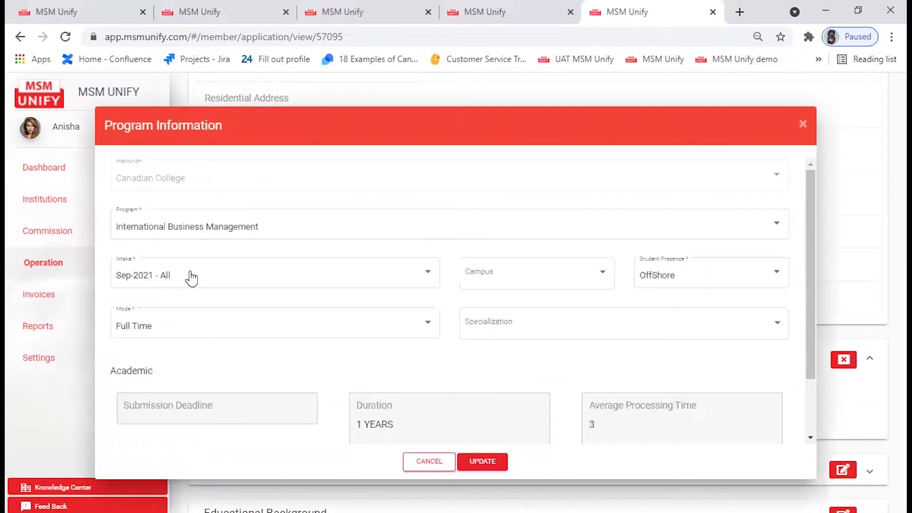
pyautogui.click(481, 463)
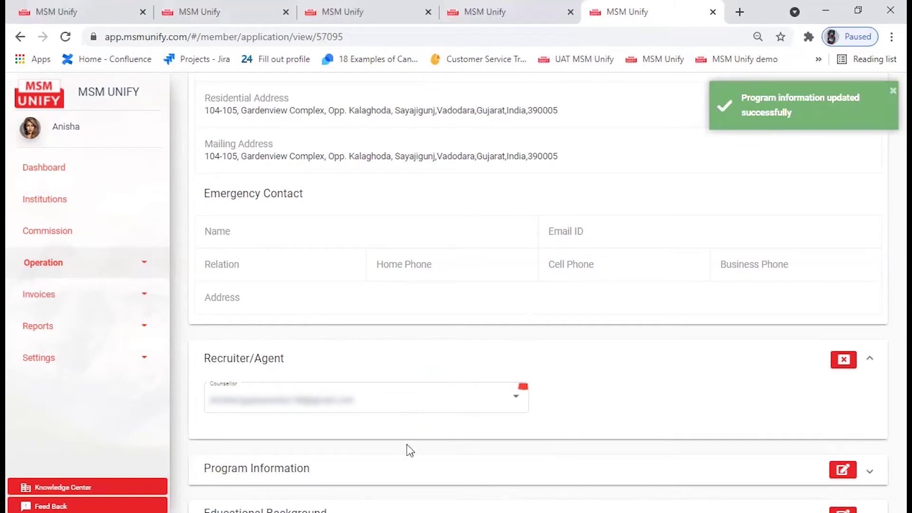
# - Expand the Educational Background section of the application and start a 10th grade school record
pyautogui.scroll(-5, 380, 432)
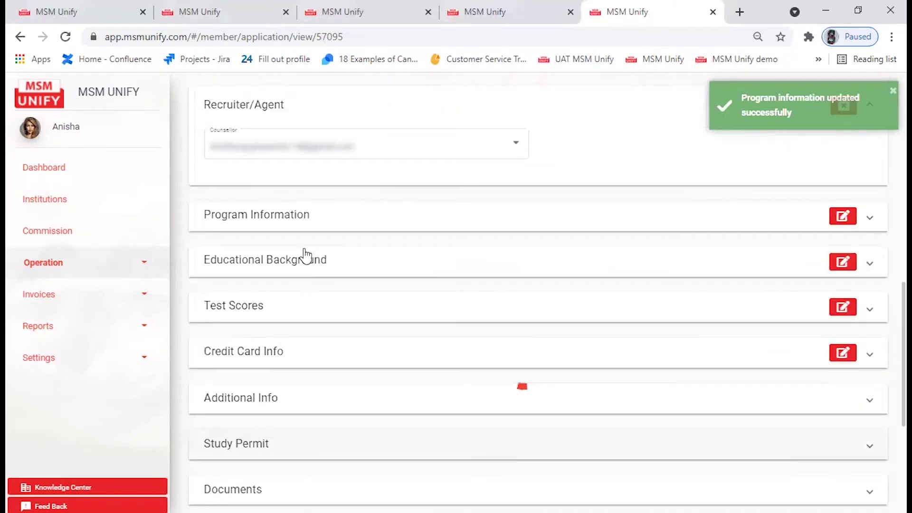
pyautogui.scroll(-3, 305, 256)
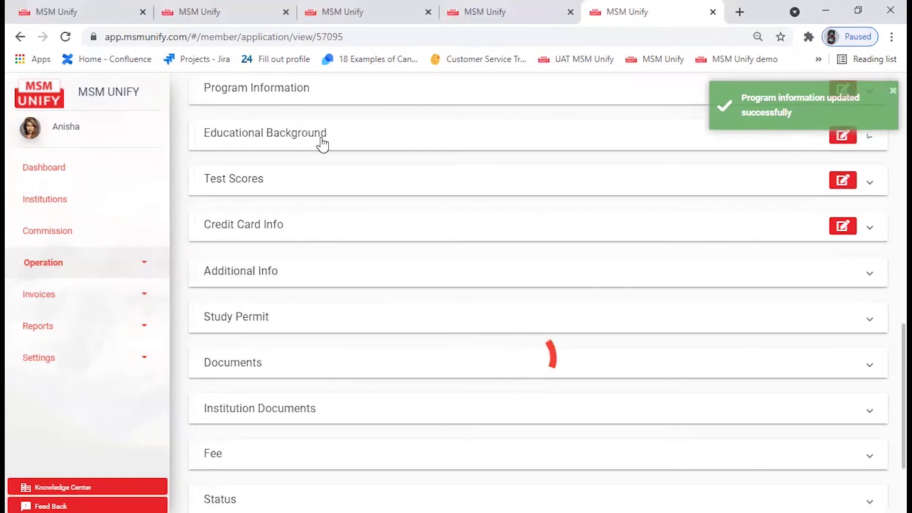
pyautogui.click(322, 144)
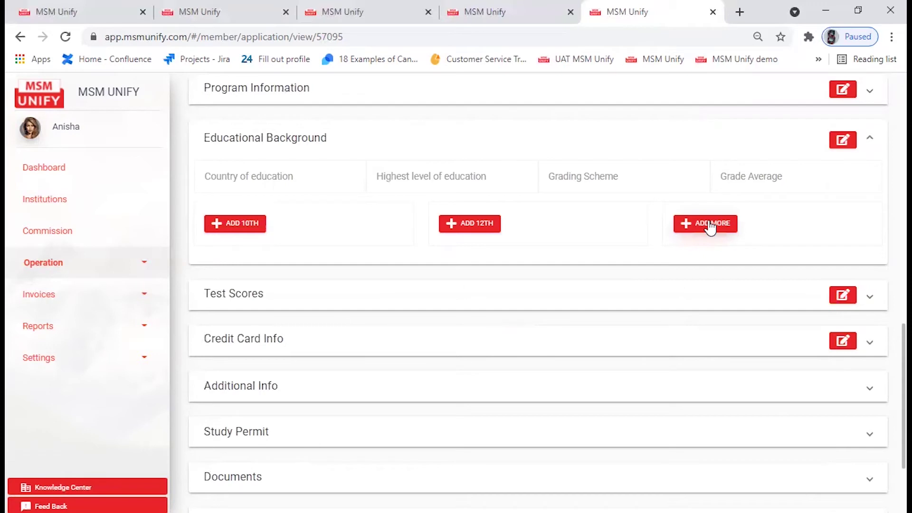
pyautogui.click(256, 228)
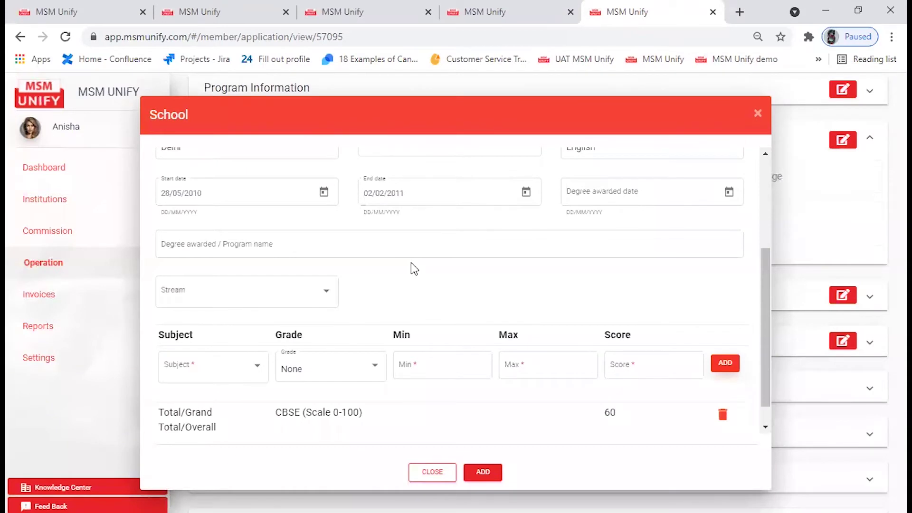
# - Review the institution, board, dates and subject scores in the Grade 10 and Grade 12 school records
pyautogui.scroll(3, 414, 269)
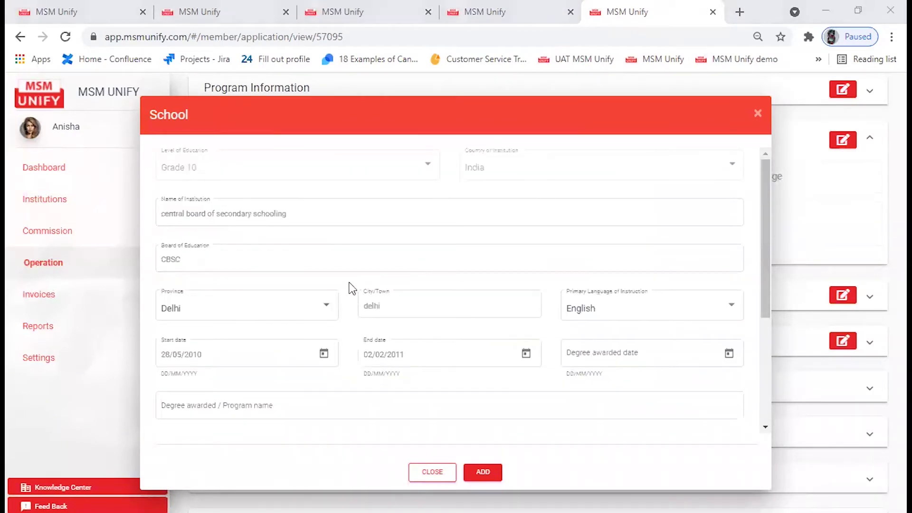
pyautogui.scroll(-3, 372, 299)
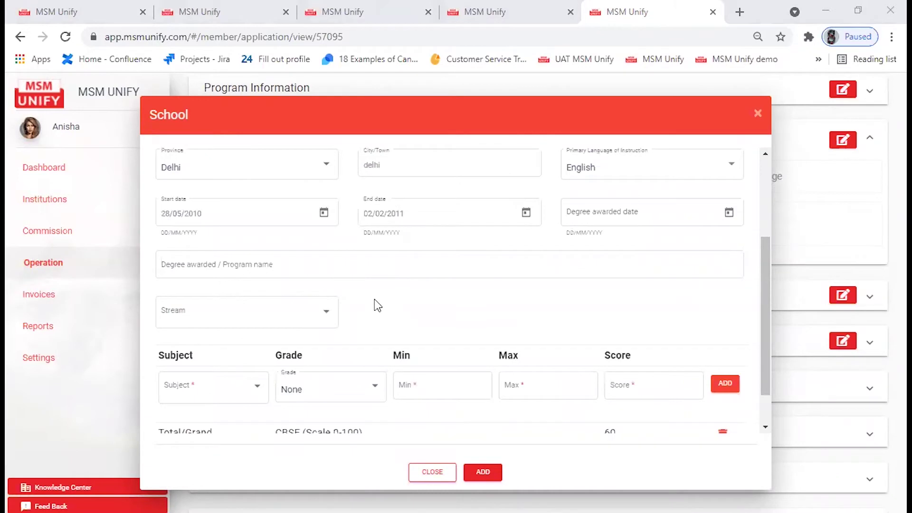
pyautogui.scroll(-1, 266, 351)
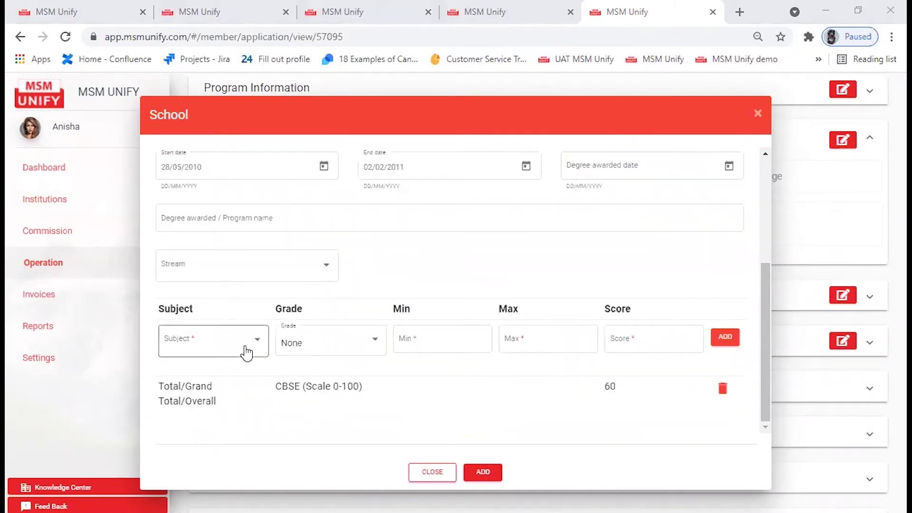
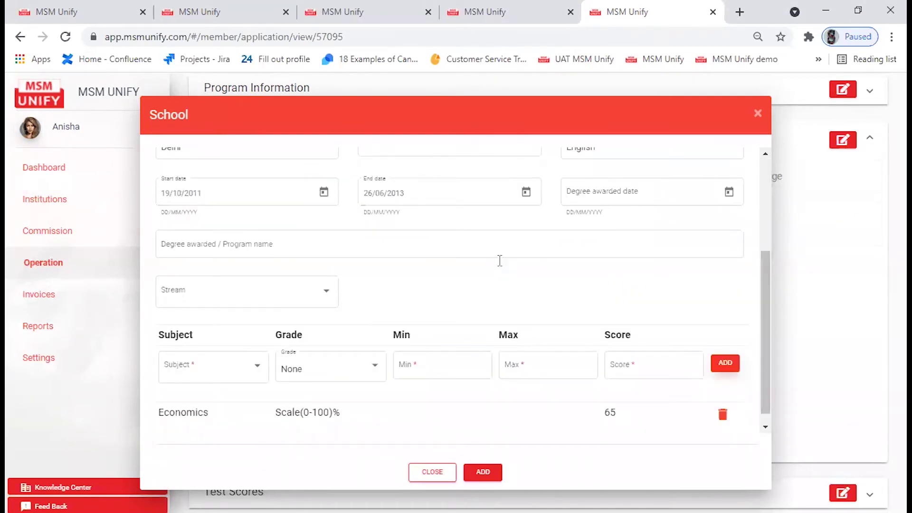
pyautogui.scroll(4, 500, 260)
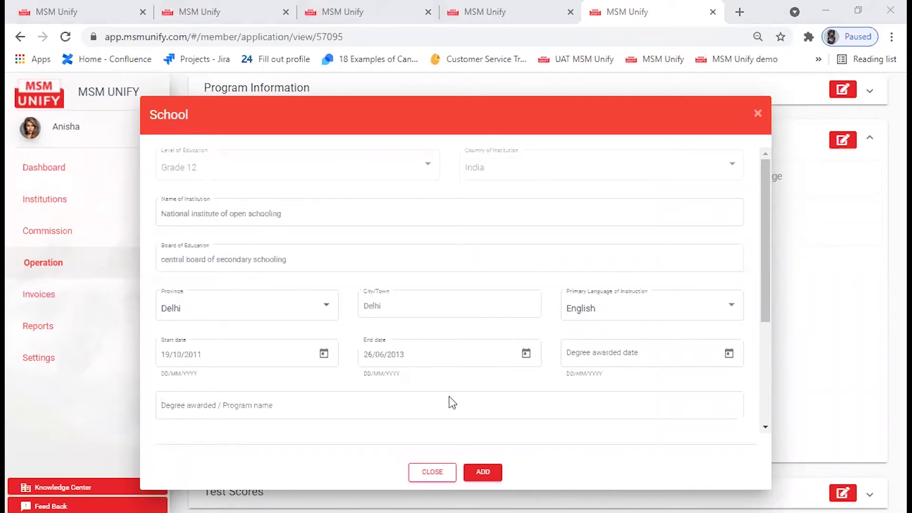
pyautogui.scroll(-4, 583, 396)
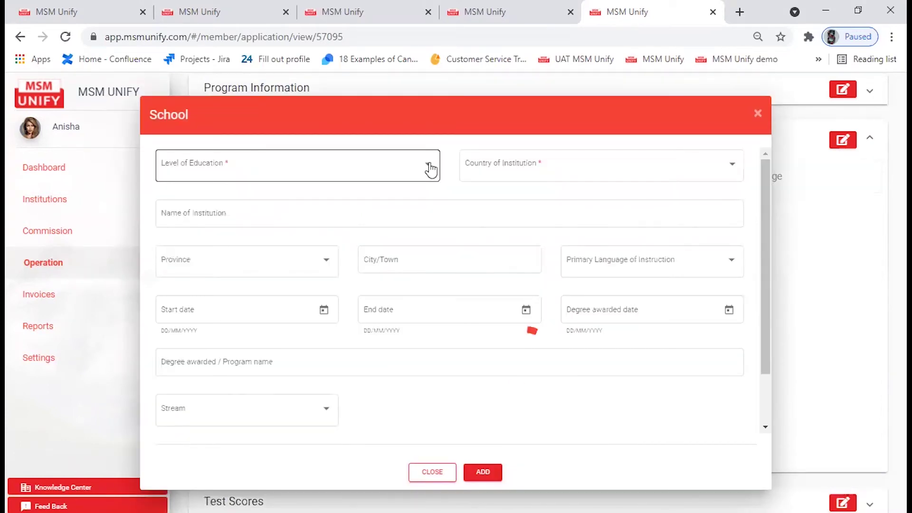
# - Set the additional school record's level of education to Baccalaureate Degree and its country of institution to India
pyautogui.click(430, 167)
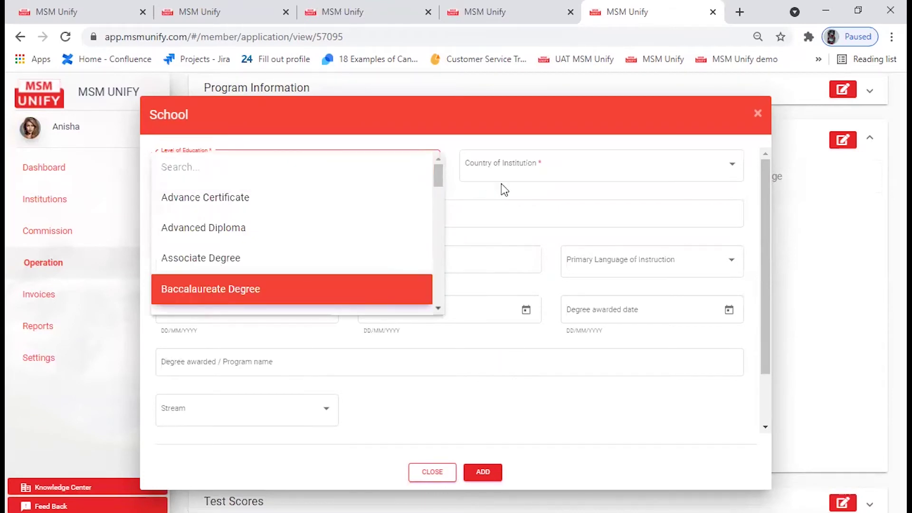
pyautogui.click(521, 172)
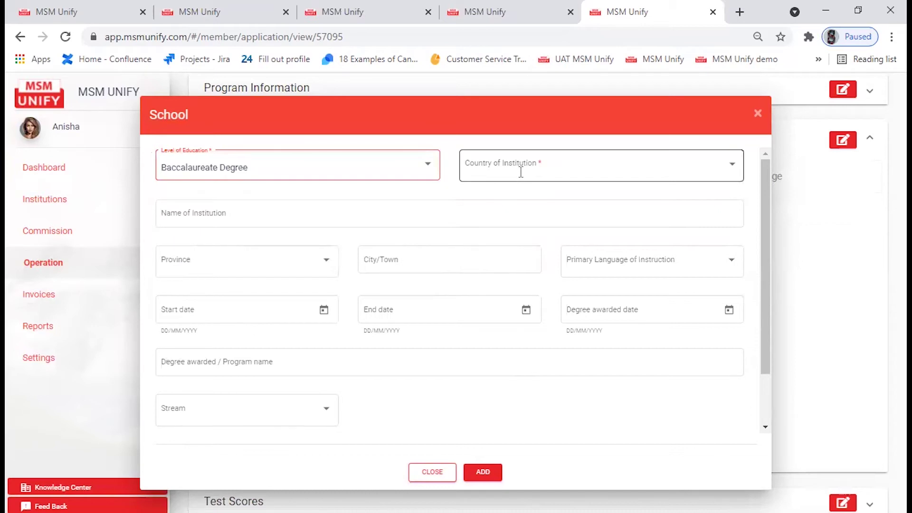
pyautogui.click(521, 172)
pyautogui.write('india')
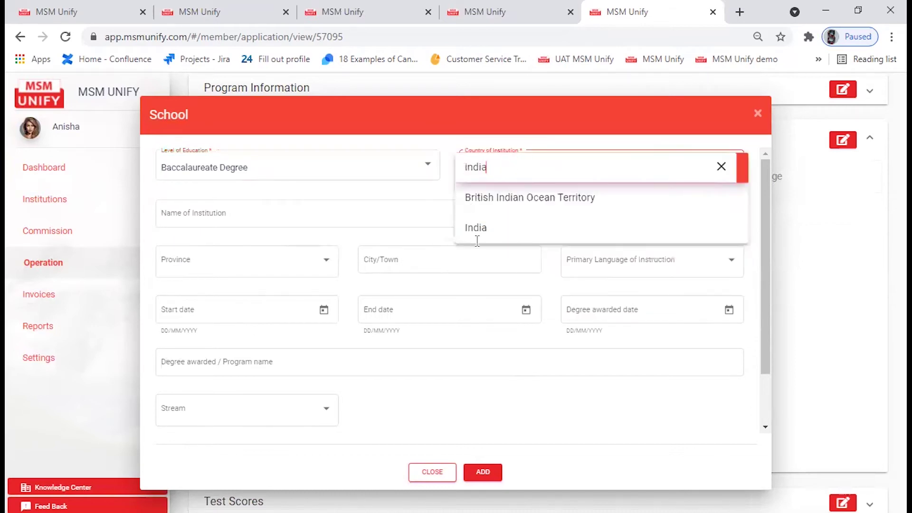
pyautogui.press('Down')
pyautogui.press('Down')
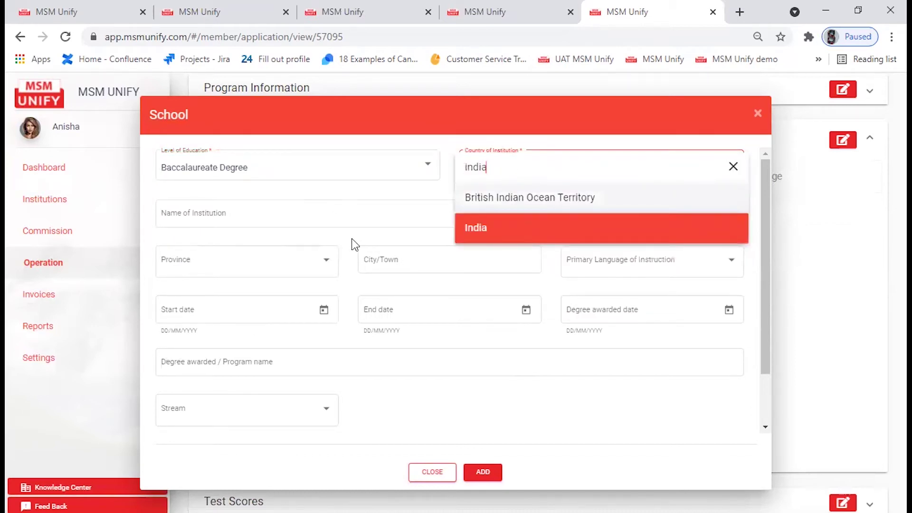
pyautogui.press('Return')
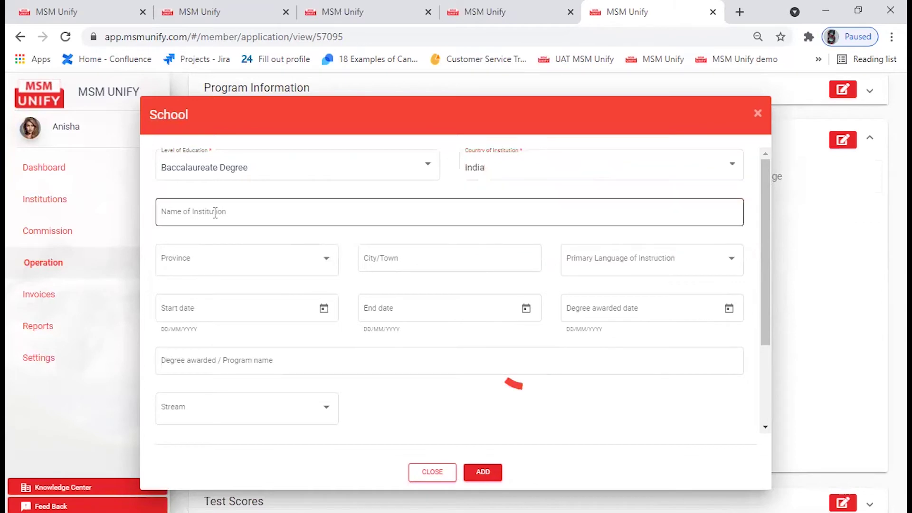
pyautogui.click(215, 212)
pyautogui.click(222, 218)
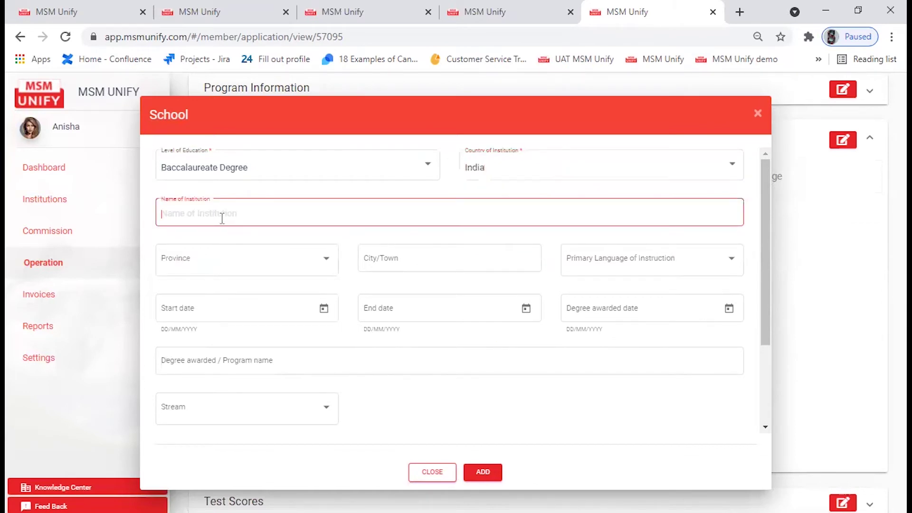
pyautogui.write('central board of secondary school')
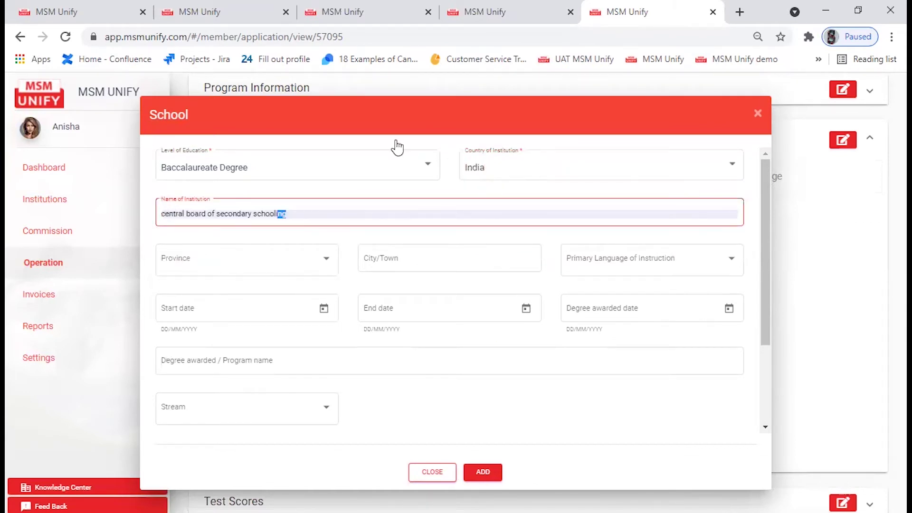
pyautogui.hotkey('ctrl', 'a')
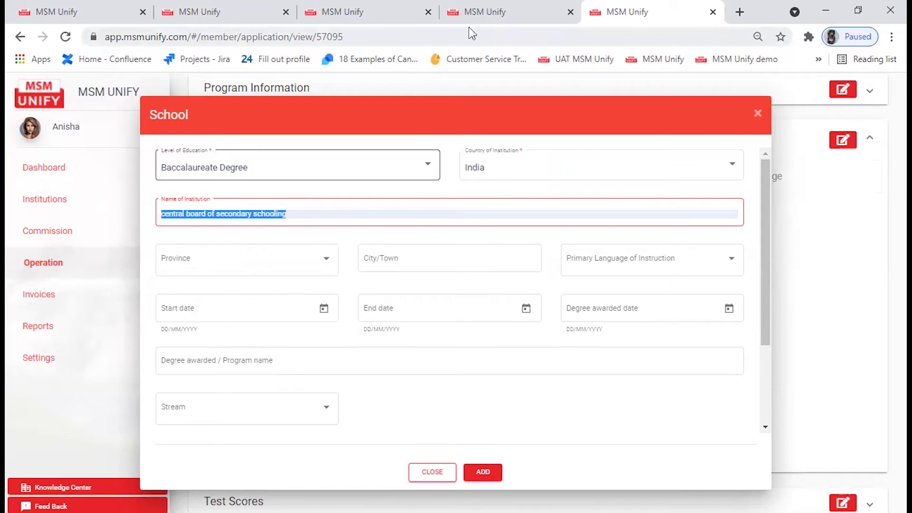
pyautogui.press('BackSpace')
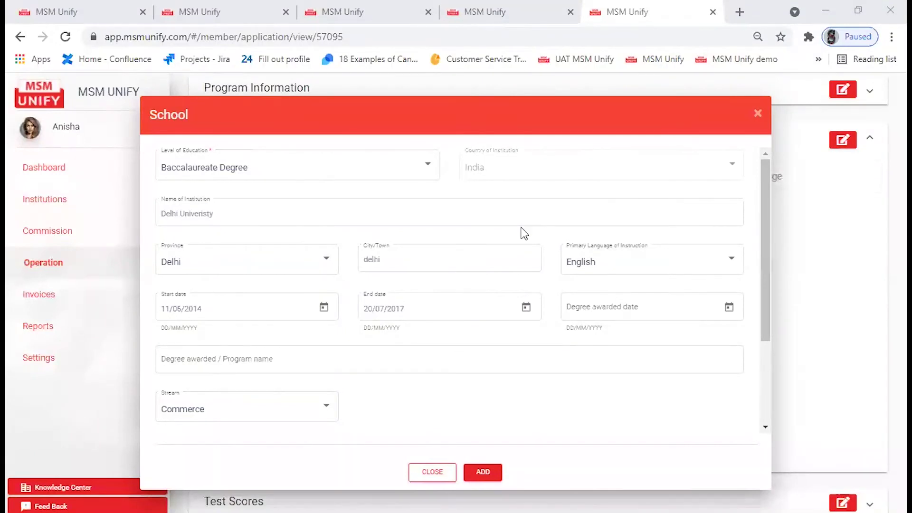
# - Check the Delhi Univeristy record's dates, Commerce stream and Economics score, and add it to the educational background
pyautogui.click(427, 308)
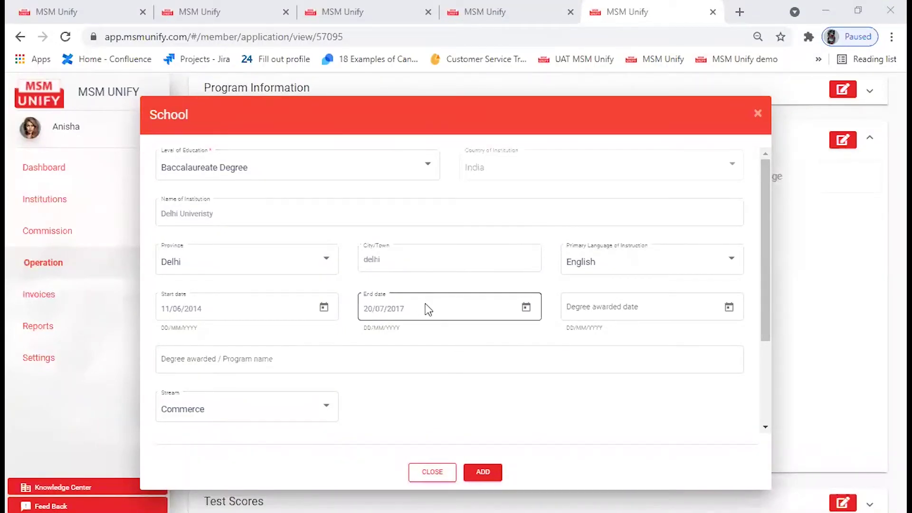
pyautogui.click(448, 358)
pyautogui.scroll(-3, 454, 401)
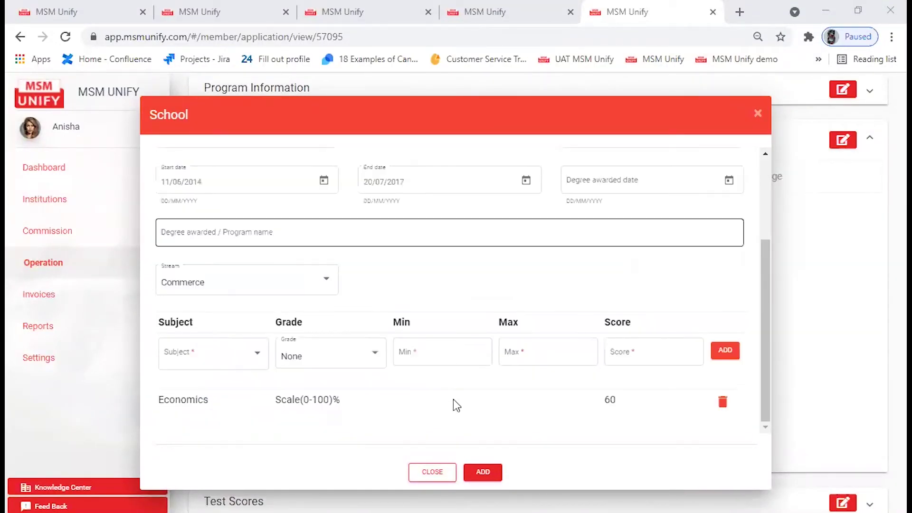
pyautogui.click(479, 472)
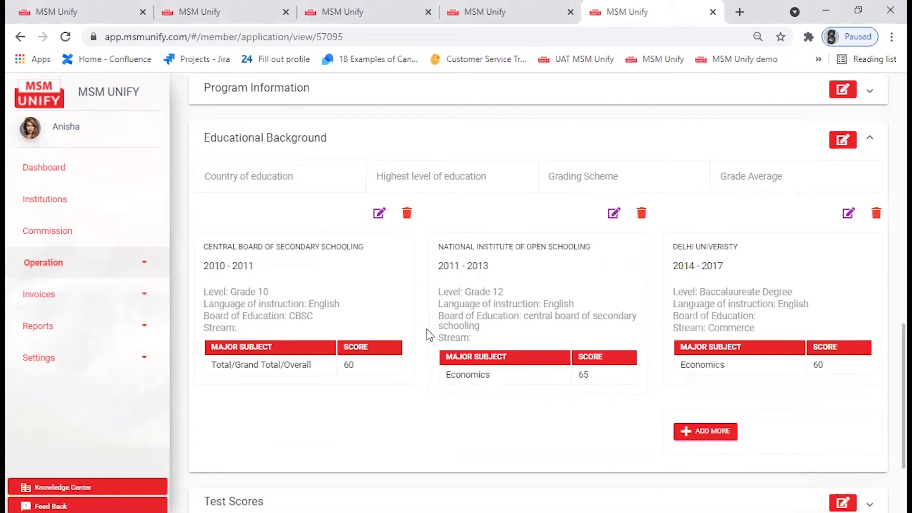
# - Open the application's Test Scores for editing and choose IELTS as the English exam type
pyautogui.scroll(-8, 421, 361)
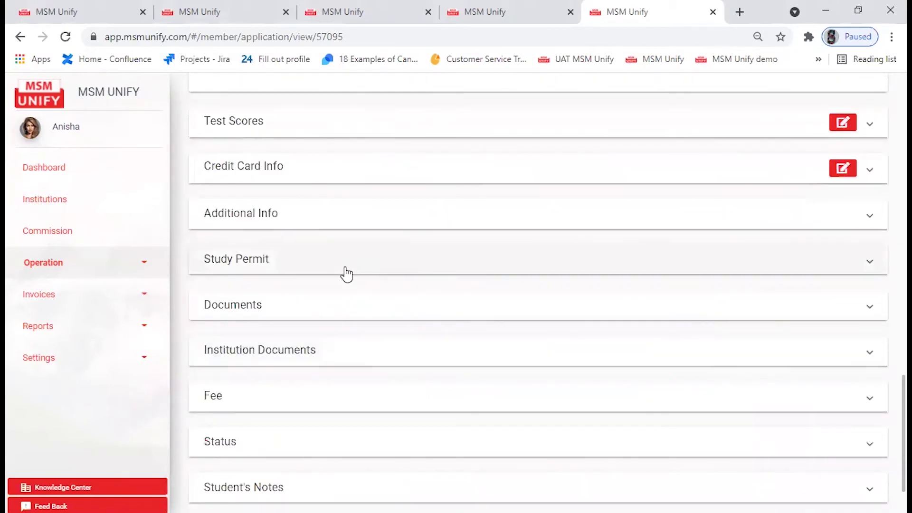
pyautogui.scroll(3, 276, 149)
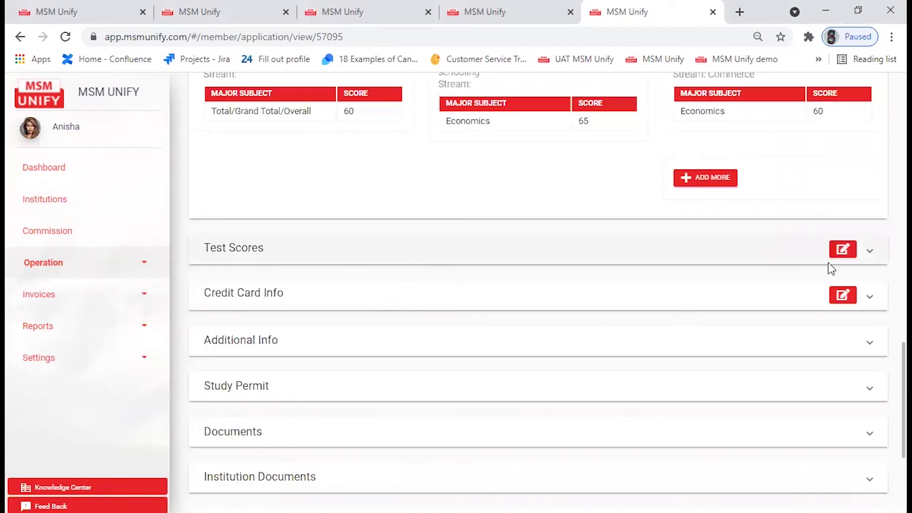
pyautogui.scroll(3, 791, 281)
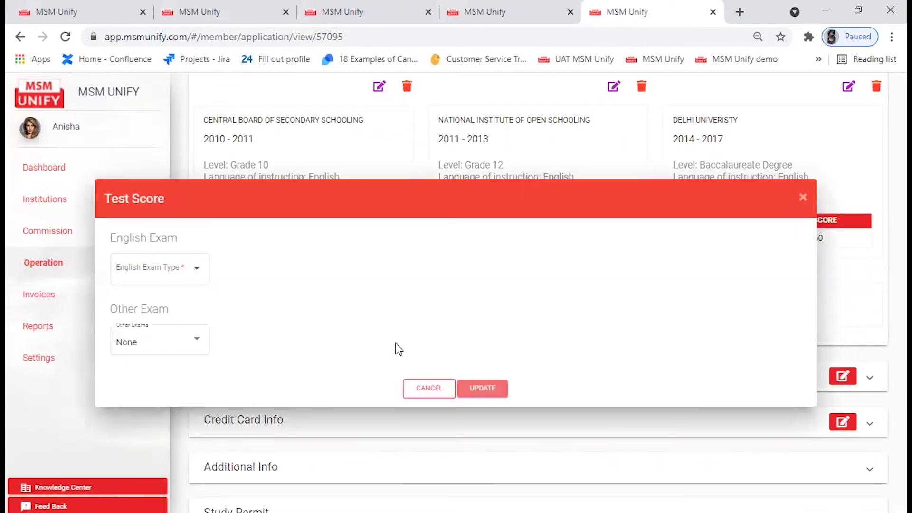
pyautogui.click(200, 269)
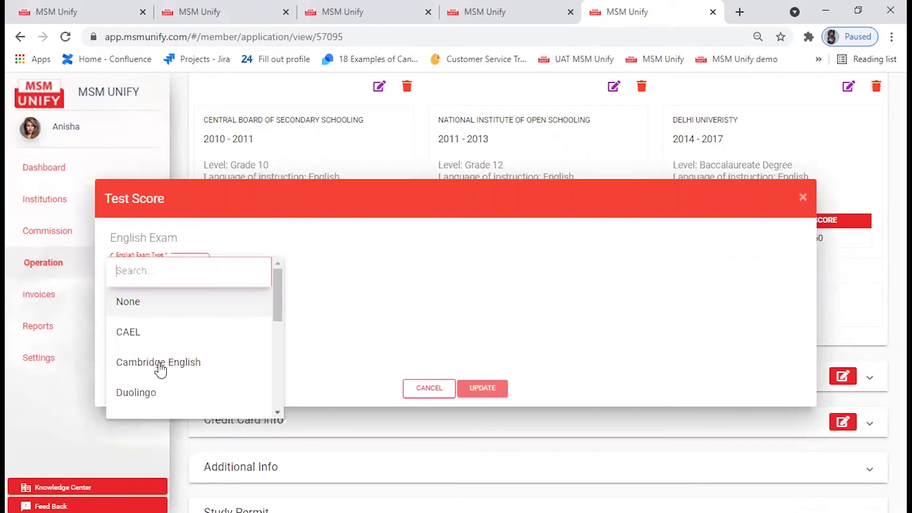
pyautogui.scroll(-2, 161, 370)
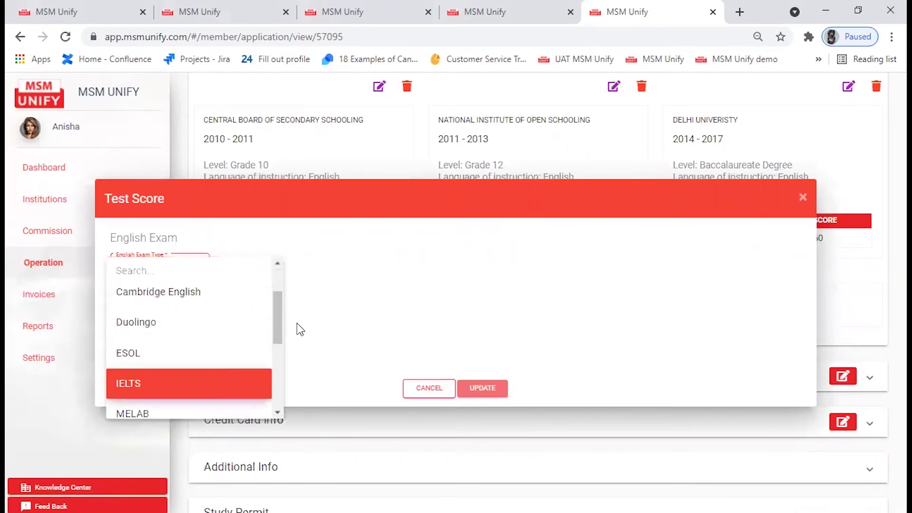
# - Set the IELTS exam date to 02/06/2016
pyautogui.click(293, 262)
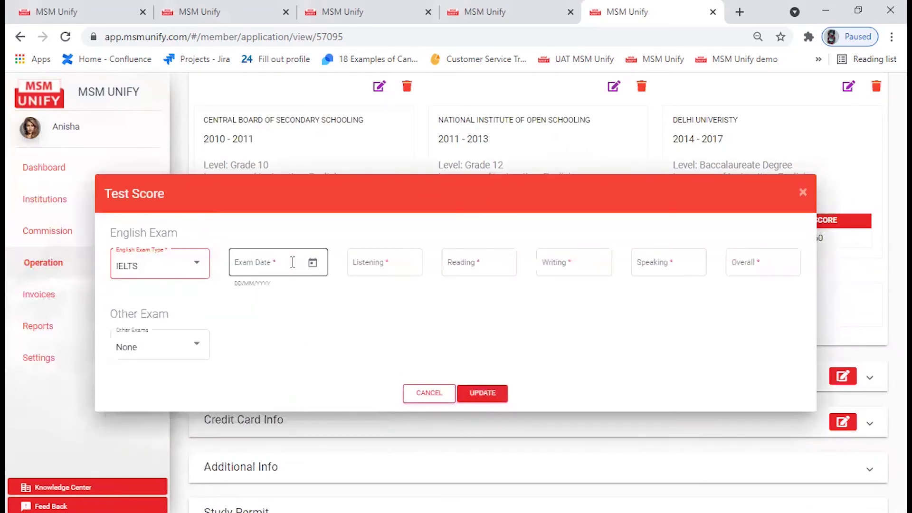
pyautogui.click(313, 266)
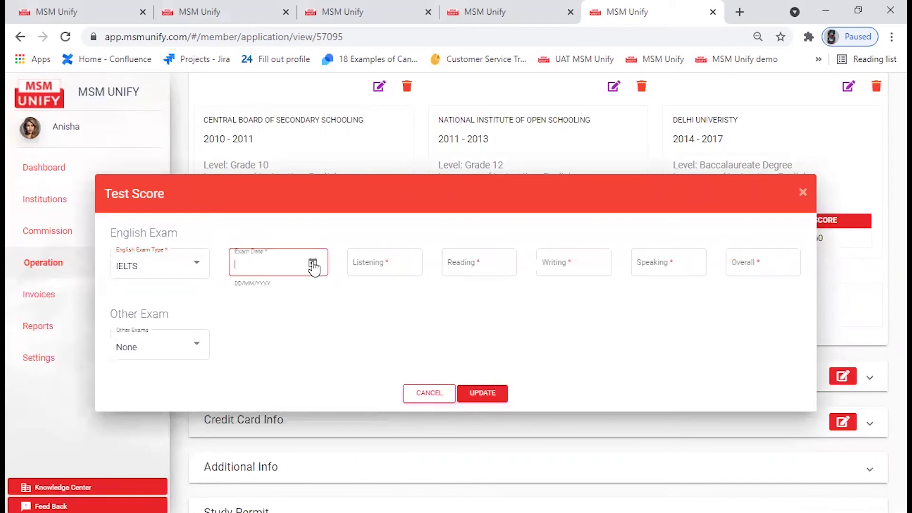
pyautogui.click(313, 265)
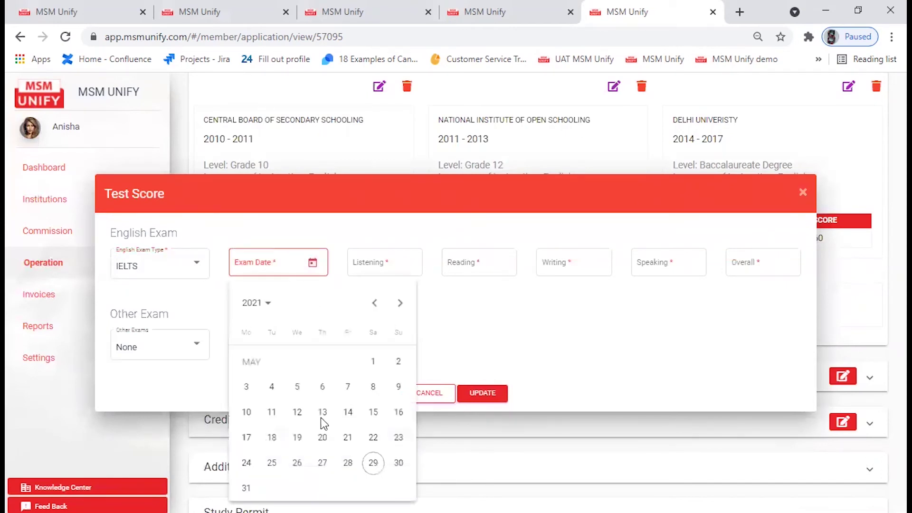
pyautogui.click(269, 304)
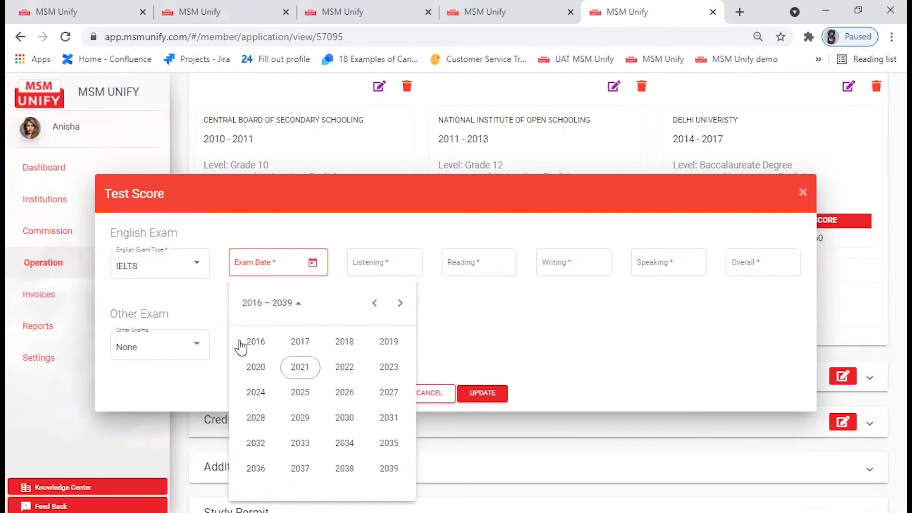
pyautogui.click(255, 344)
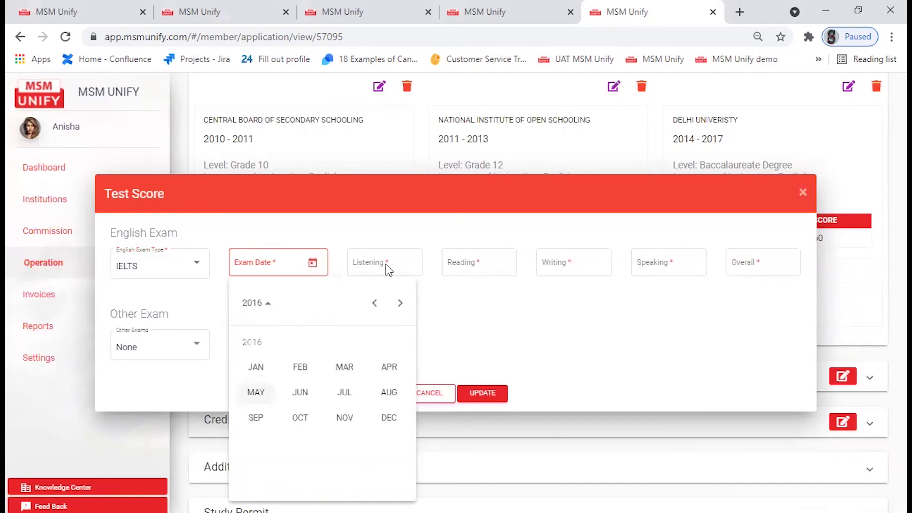
pyautogui.click(301, 393)
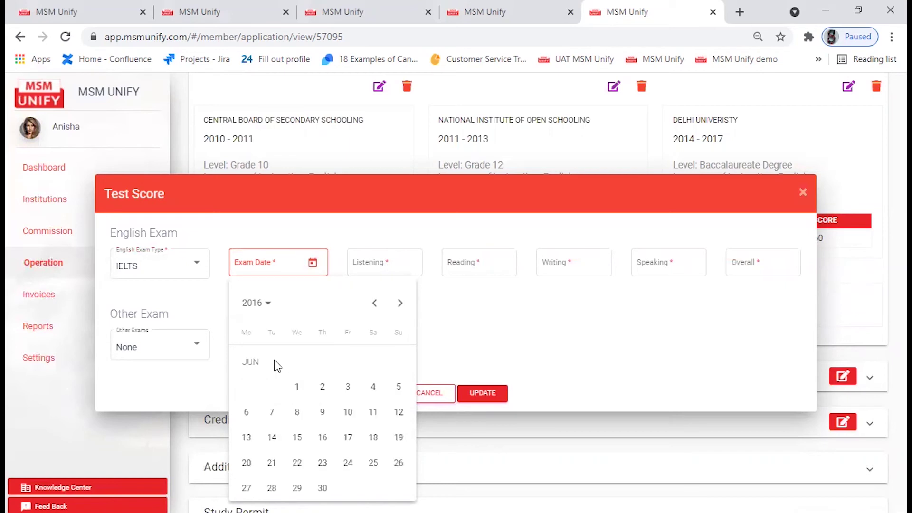
# - Enter IELTS scores of Listening 6, Reading 7, Writing 8, Speaking 7 and Overall 9, and save the test score
pyautogui.click(394, 264)
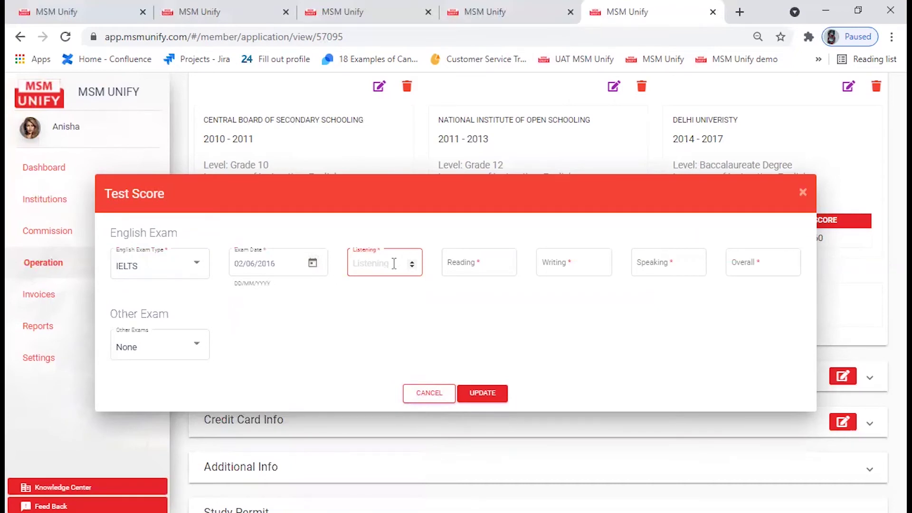
pyautogui.write('6')
pyautogui.click(468, 262)
pyautogui.write('7')
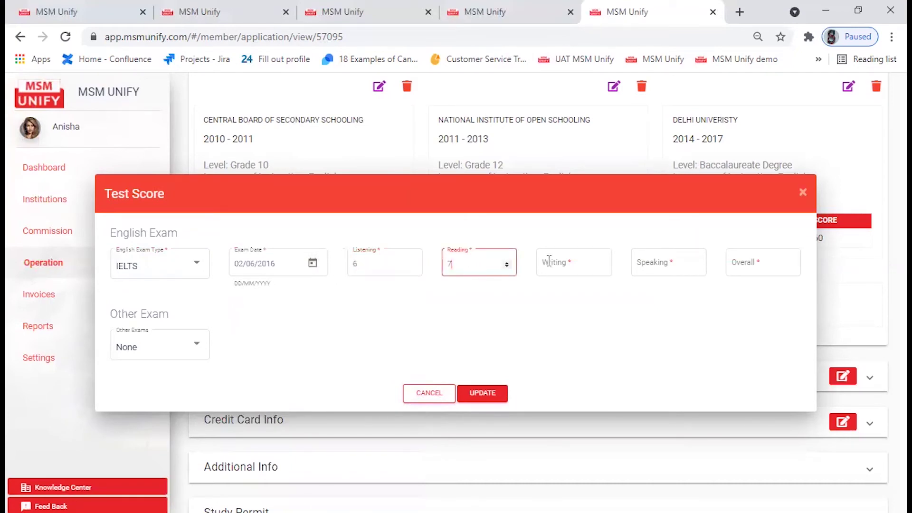
pyautogui.click(549, 262)
pyautogui.write('8')
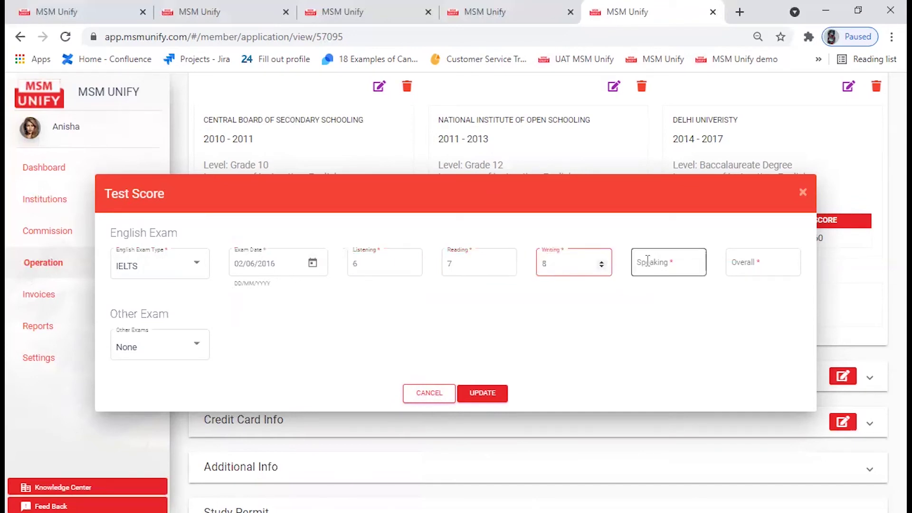
pyautogui.click(648, 262)
pyautogui.write('7')
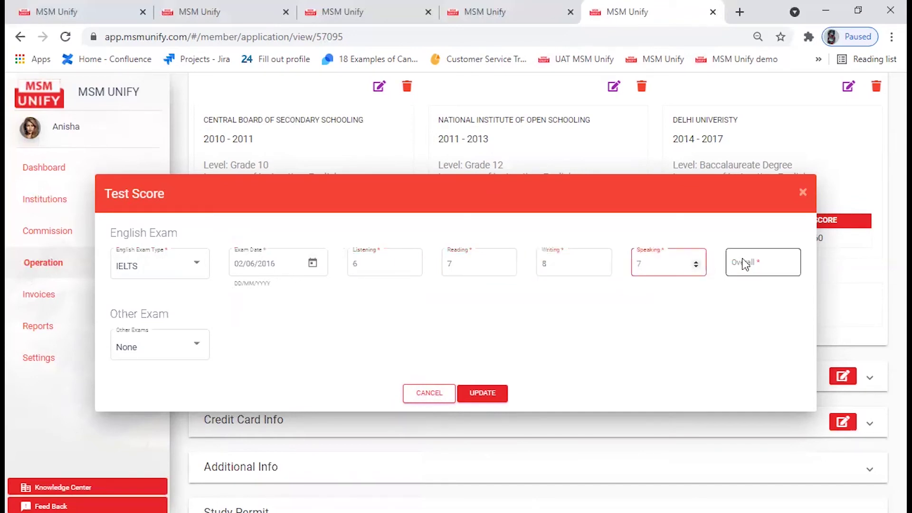
pyautogui.click(745, 261)
pyautogui.write('9')
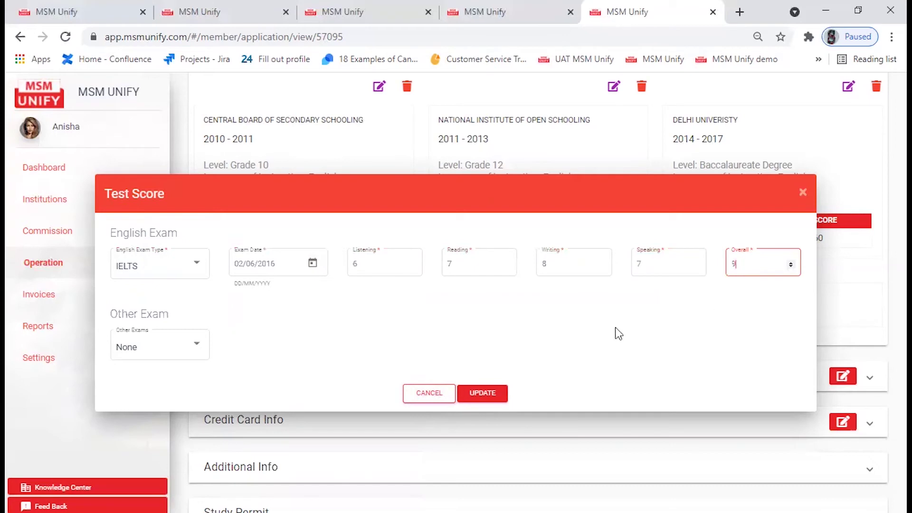
pyautogui.click(482, 393)
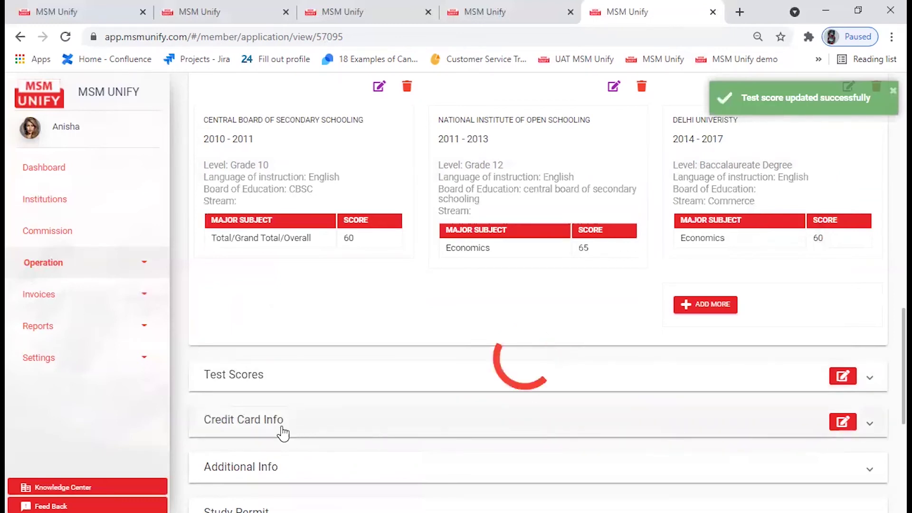
# - Examine the fields of the Credit Card Info form, close it without entering anything and collapse the section
pyautogui.click(453, 433)
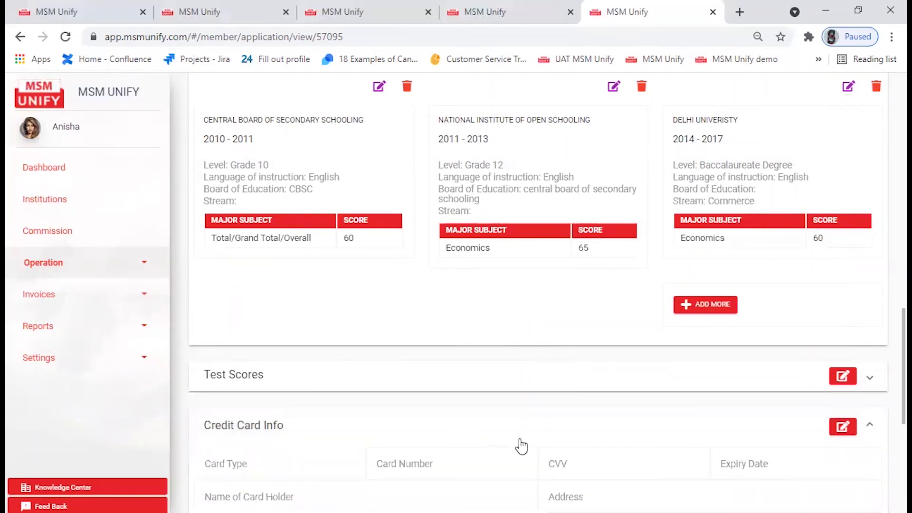
pyautogui.scroll(-5, 436, 432)
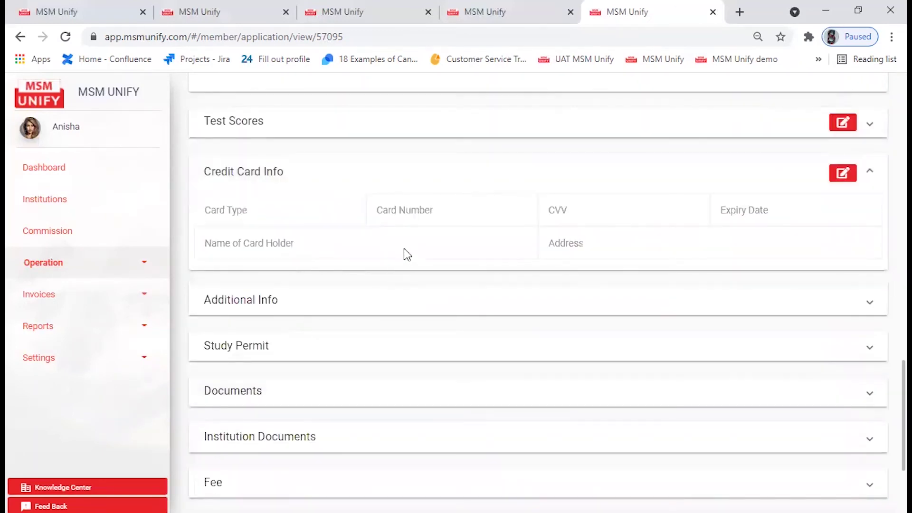
pyautogui.click(843, 181)
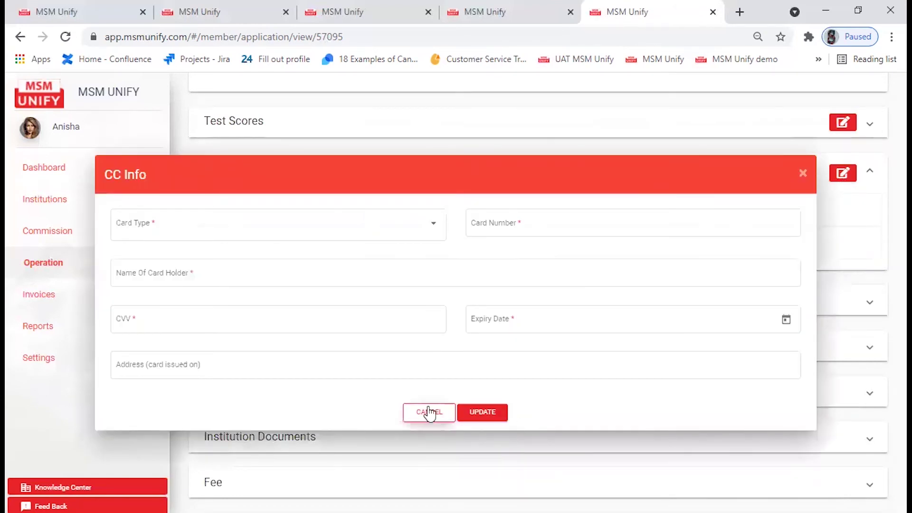
pyautogui.click(469, 144)
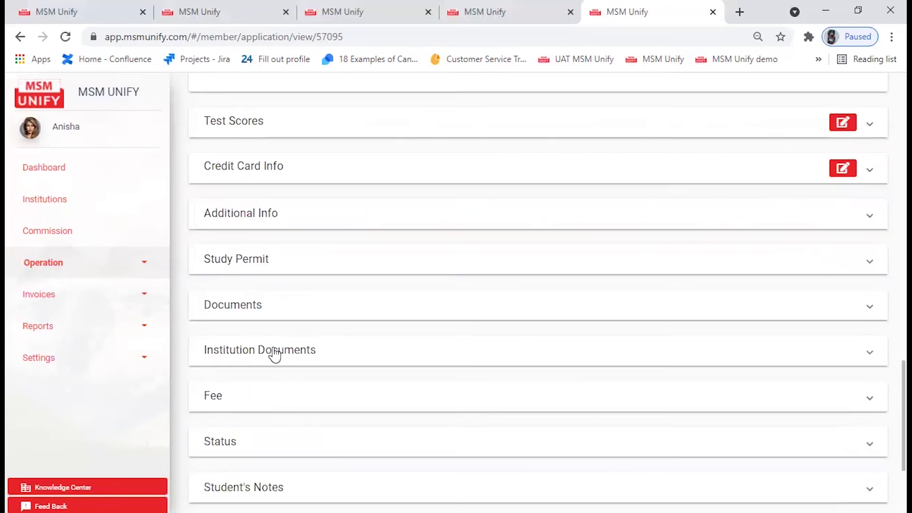
# - Expand the application's Documents section and upload Graduation.pdf as the Degree Certificate
pyautogui.click(279, 310)
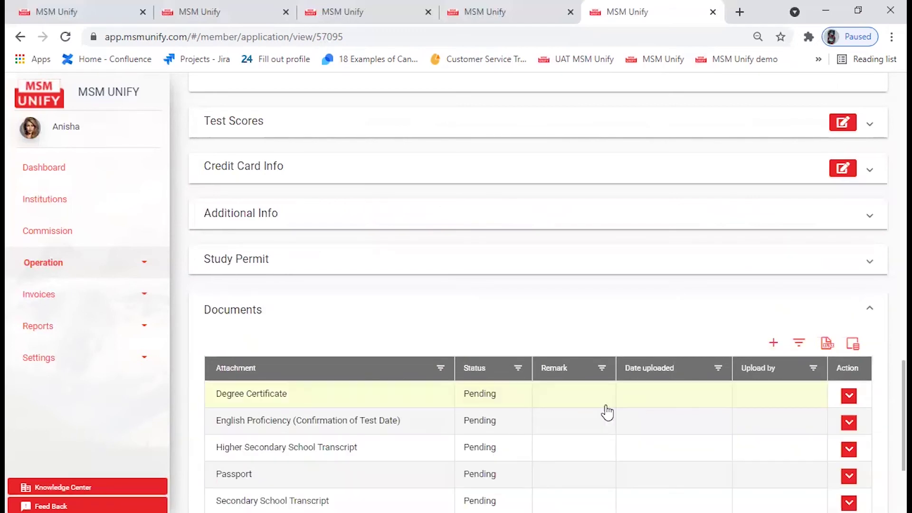
pyautogui.scroll(-3, 760, 323)
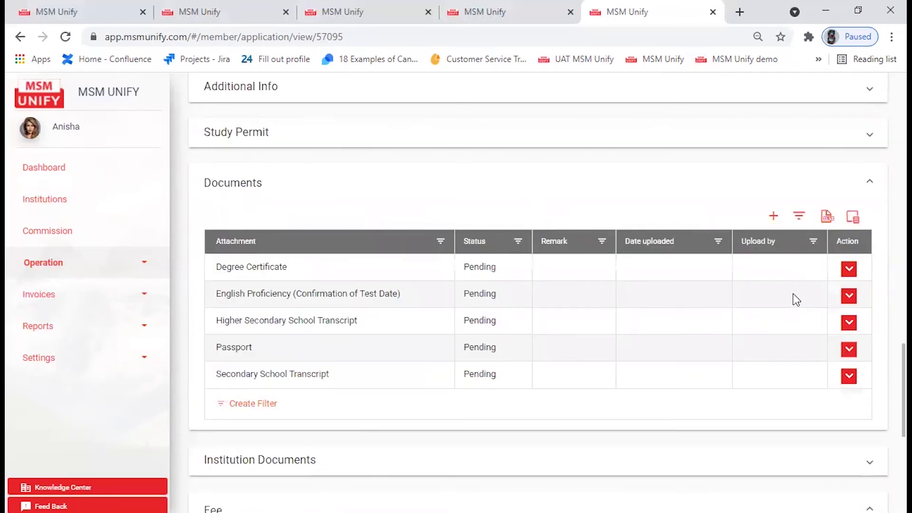
pyautogui.click(849, 270)
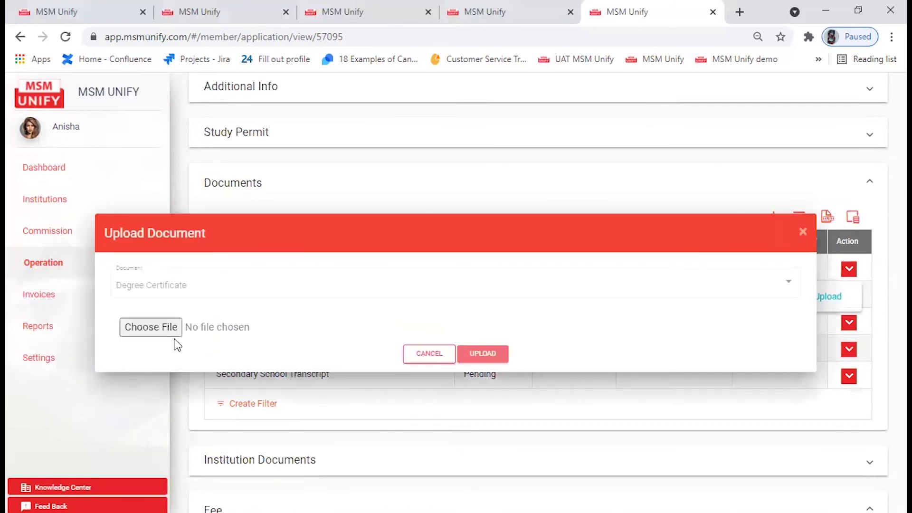
pyautogui.click(167, 328)
pyautogui.click(166, 328)
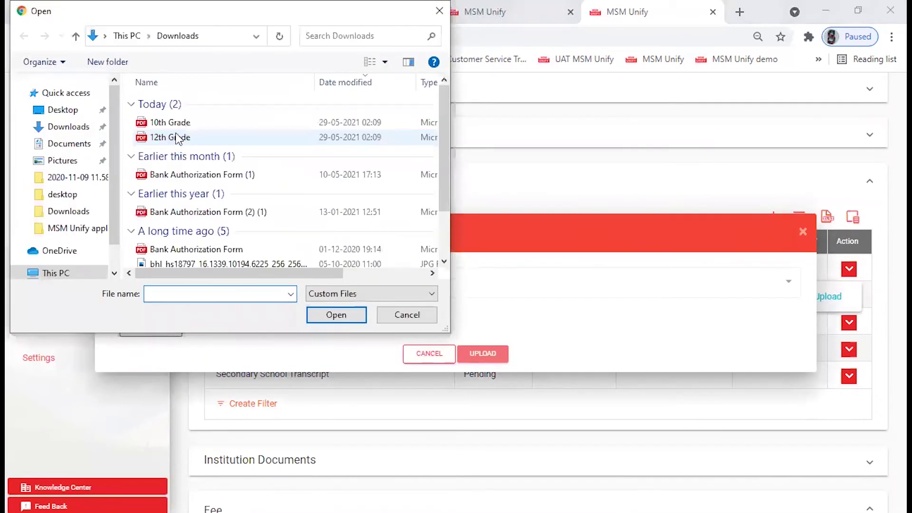
pyautogui.click(176, 125)
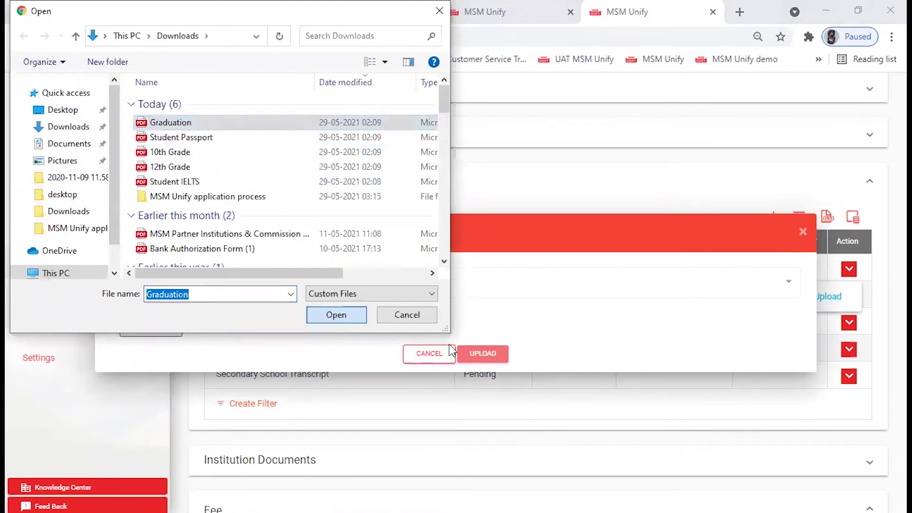
pyautogui.press('Return')
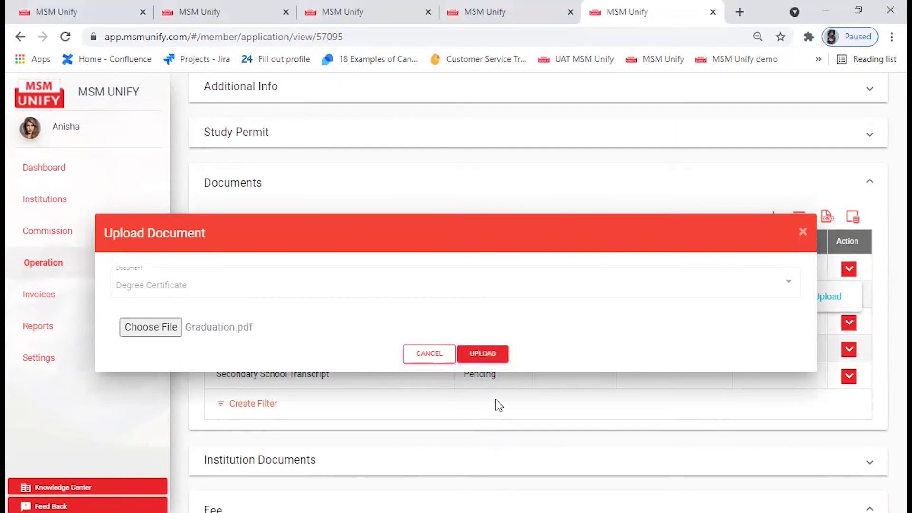
pyautogui.click(483, 355)
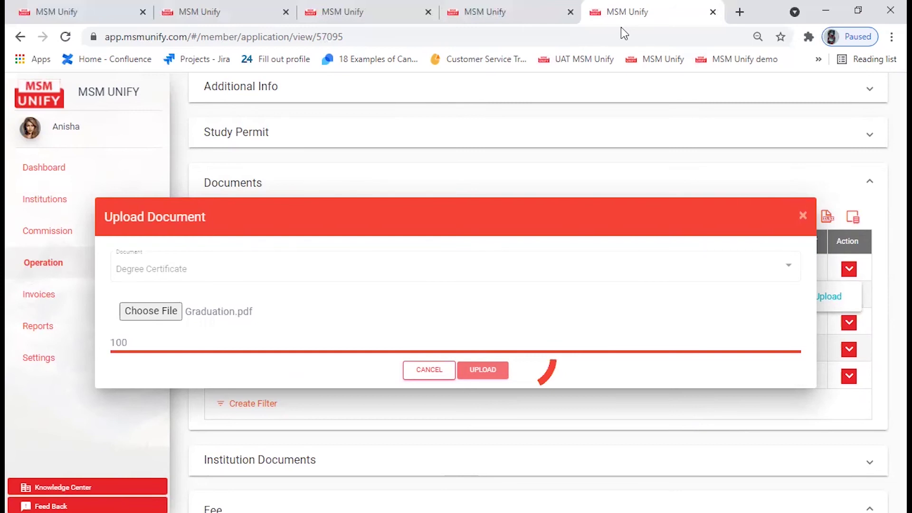
# - Open a new fee entry in the Fee section, review its Application Fee details and close it without submitting
pyautogui.click(425, 295)
pyautogui.scroll(-3, 314, 193)
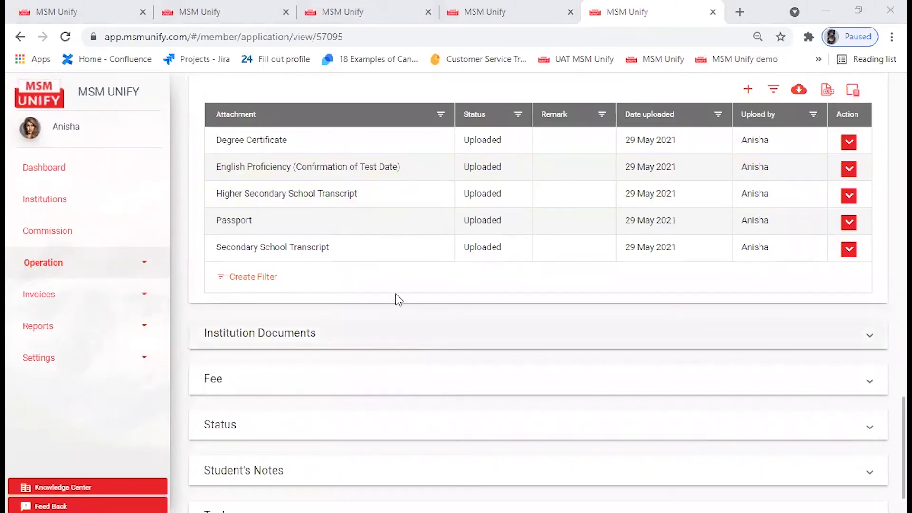
pyautogui.click(362, 389)
pyautogui.click(774, 419)
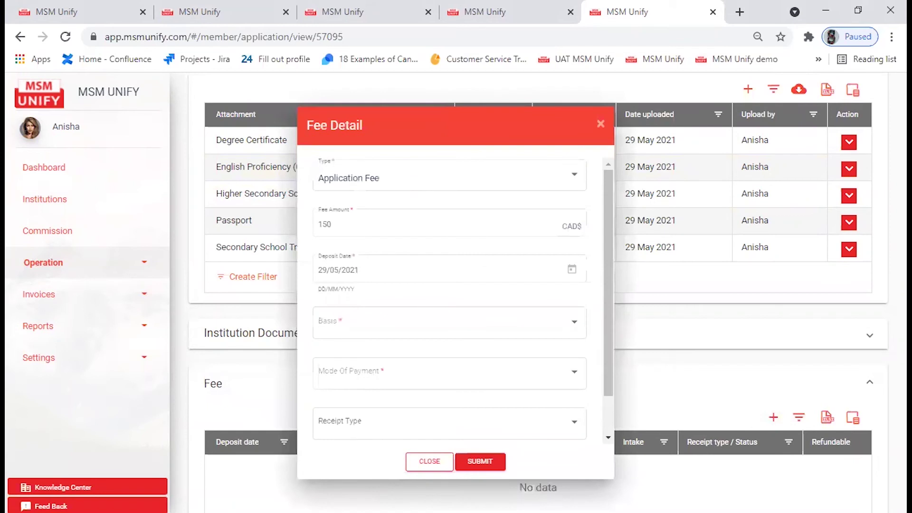
pyautogui.click(613, 437)
pyautogui.scroll(-4, 499, 304)
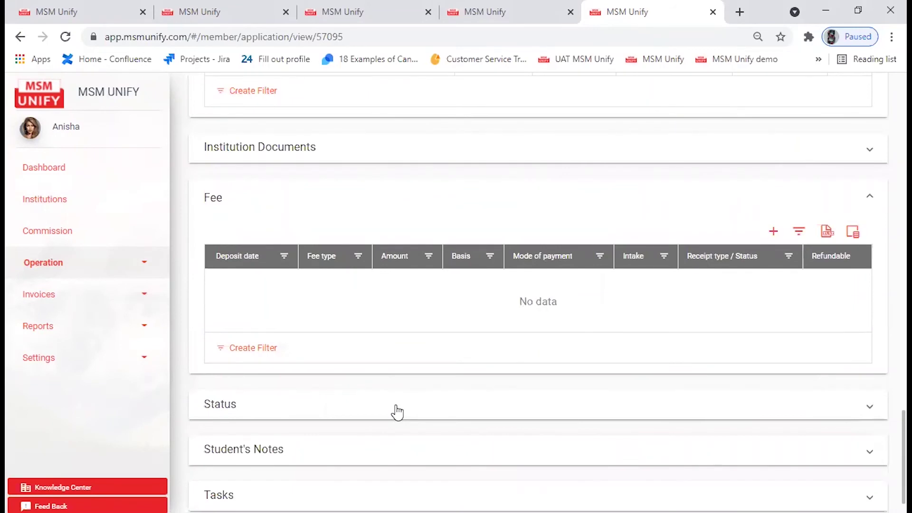
# - Review the application from the Fee, Status and Student's Notes sections back up to the applicant details, recruiter and educational background
pyautogui.click(292, 419)
pyautogui.click(320, 425)
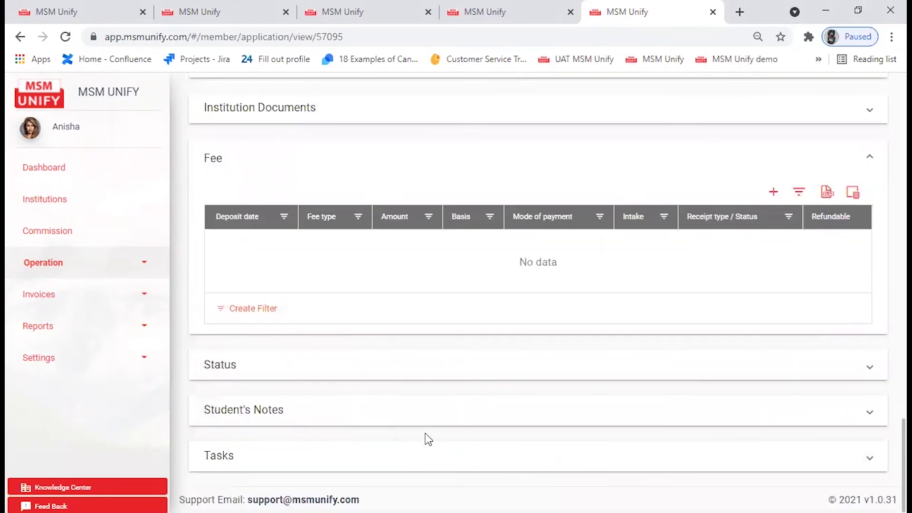
pyautogui.scroll(3, 433, 440)
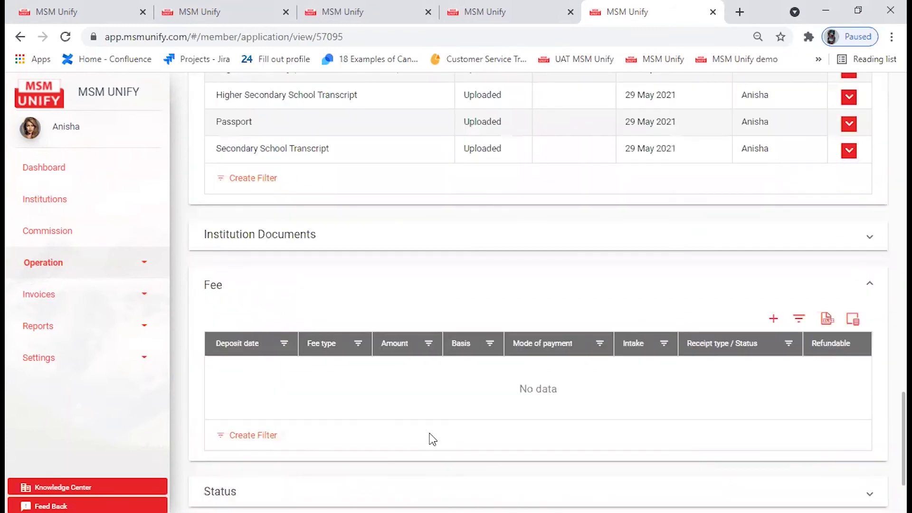
pyautogui.scroll(10, 433, 439)
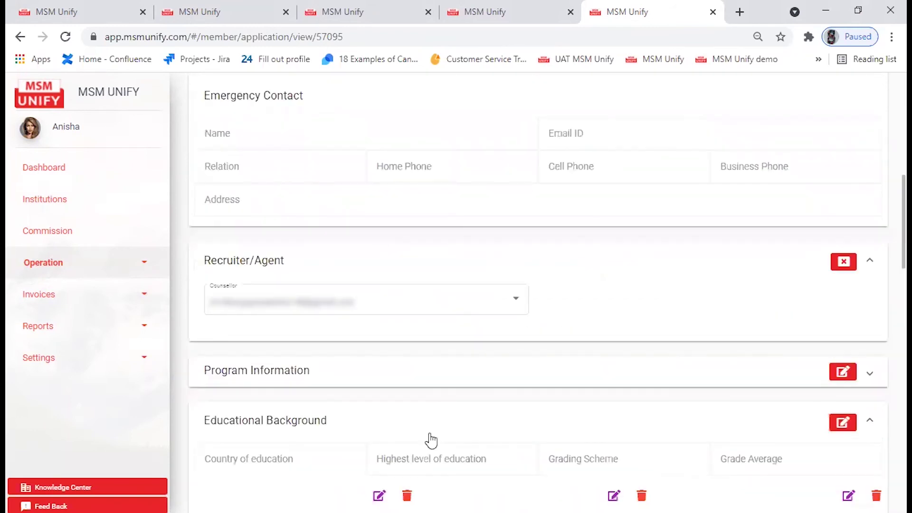
pyautogui.scroll(3, 431, 440)
pyautogui.scroll(6, 430, 439)
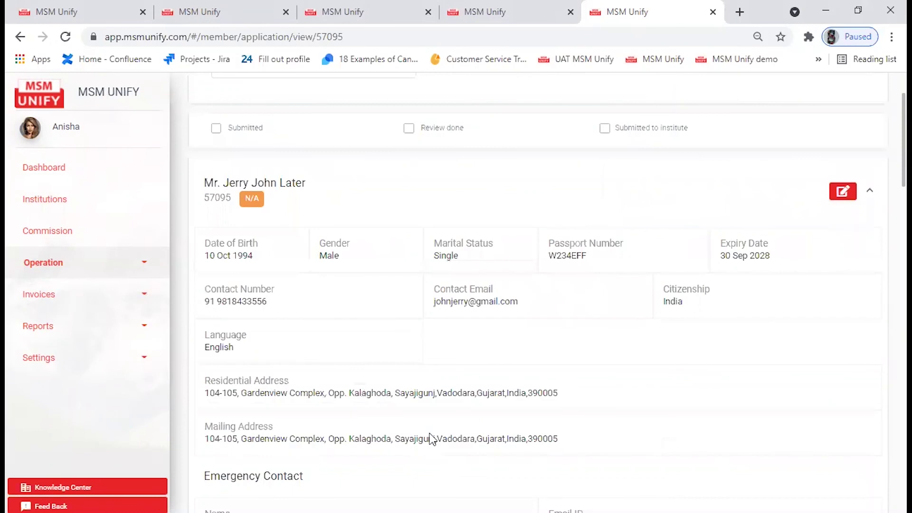
pyautogui.scroll(3, 431, 440)
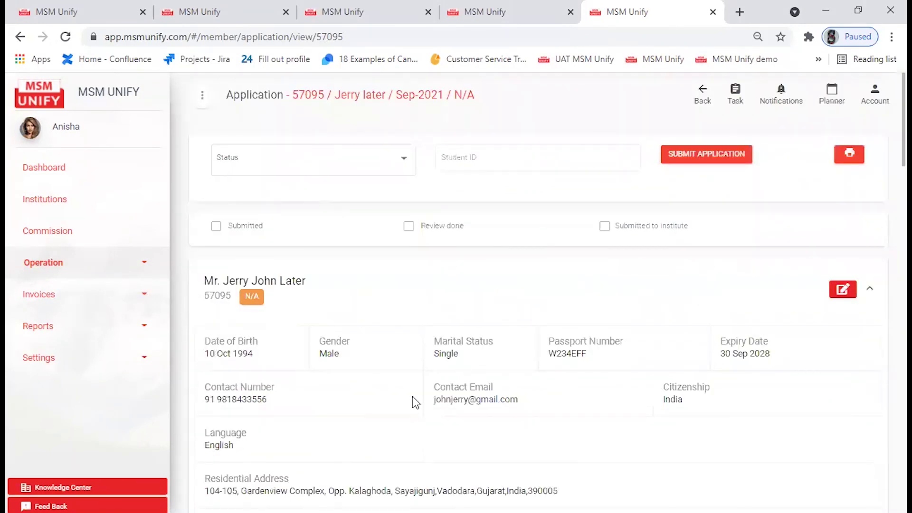
pyautogui.scroll(-3, 412, 399)
pyautogui.scroll(-3, 413, 399)
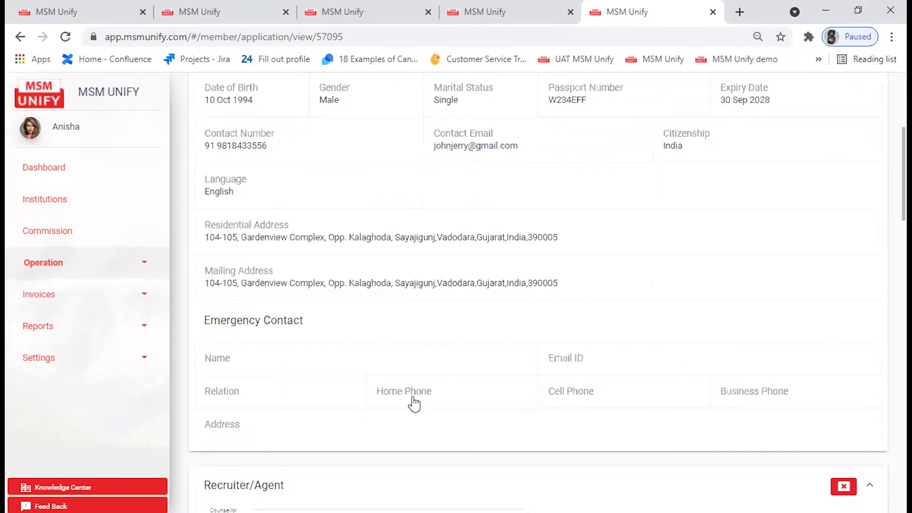
pyautogui.scroll(-3, 412, 399)
pyautogui.scroll(-3, 483, 306)
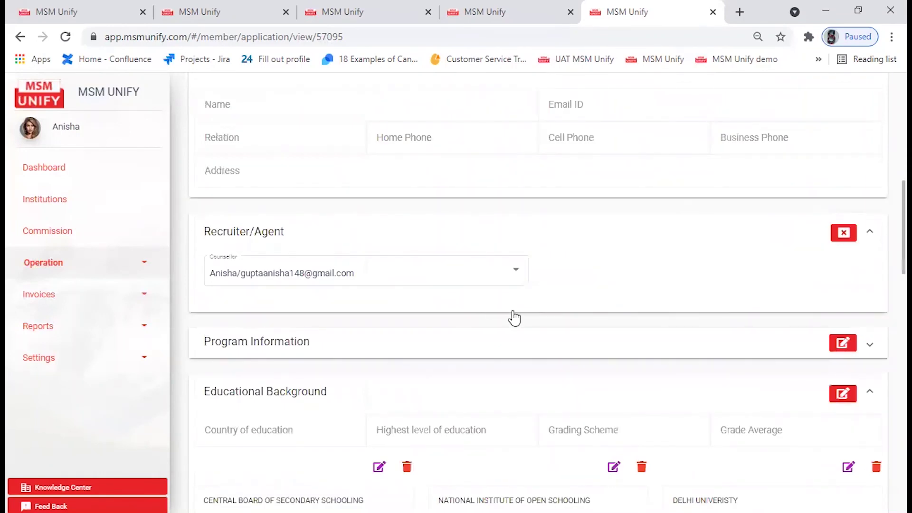
# - Submit the student application and confirm the submission
pyautogui.scroll(15, 515, 317)
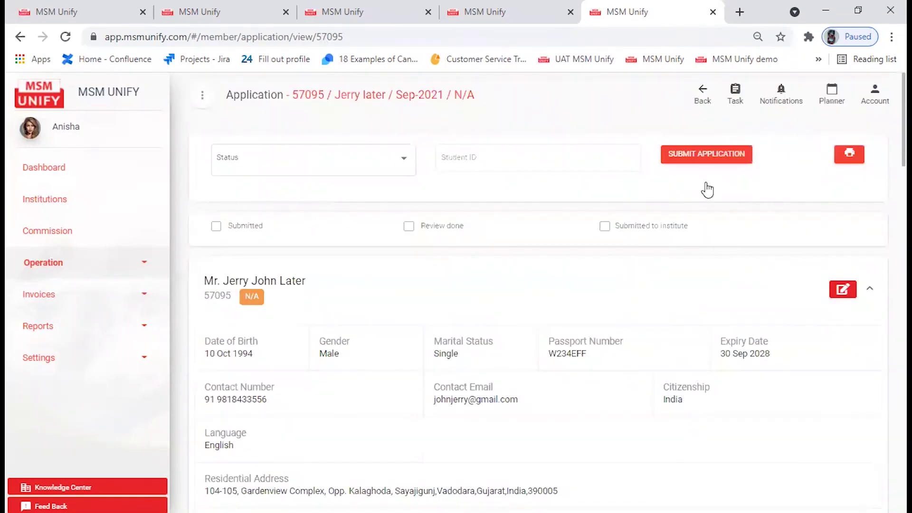
pyautogui.click(711, 159)
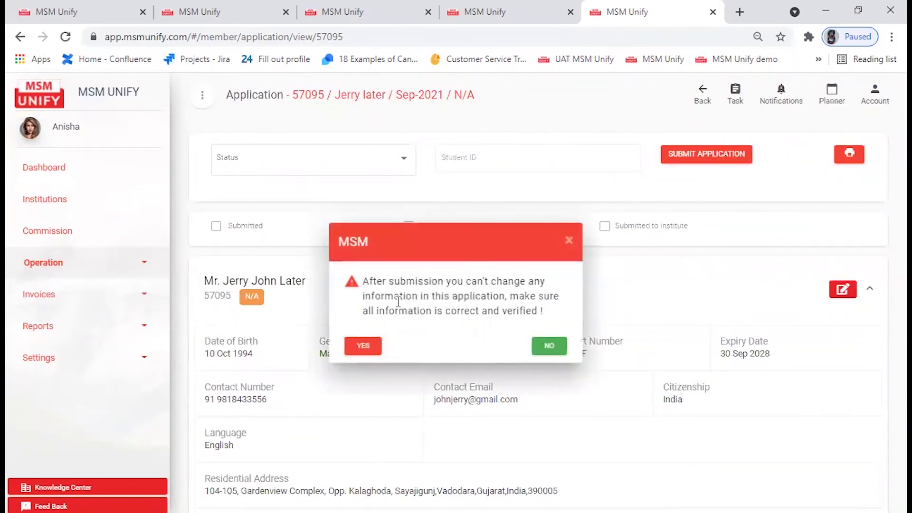
pyautogui.click(373, 347)
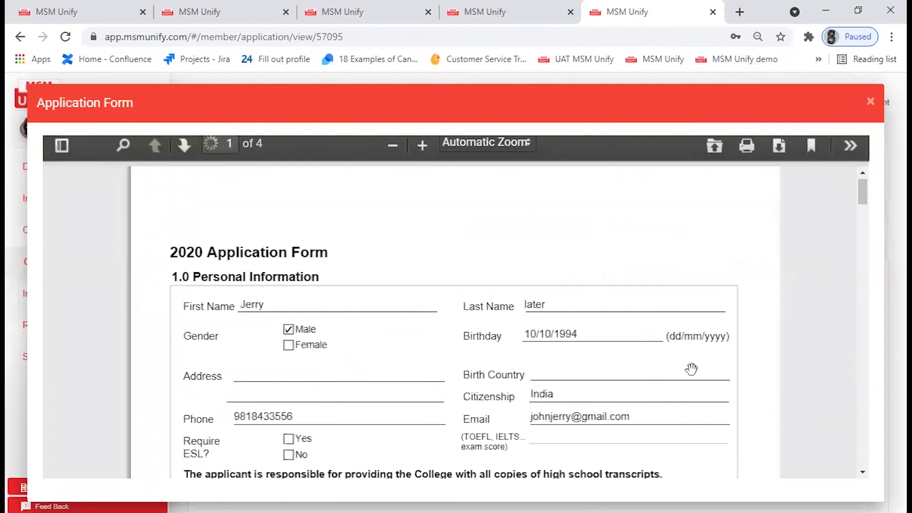
# - Examine the pages of the generated Canadian College Application Form, including personal information, program selection and refund terms, and close it
pyautogui.scroll(-4, 688, 367)
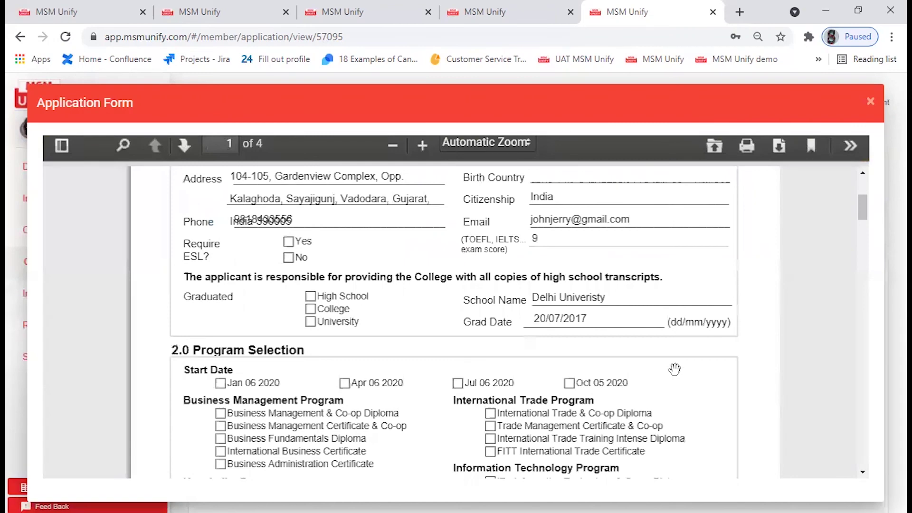
pyautogui.scroll(-1, 679, 369)
pyautogui.scroll(-5, 675, 370)
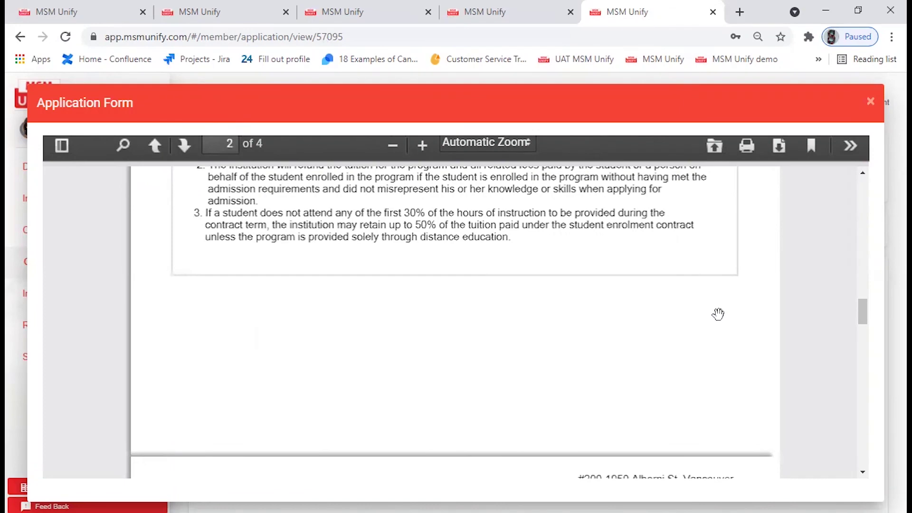
pyautogui.scroll(-3, 718, 314)
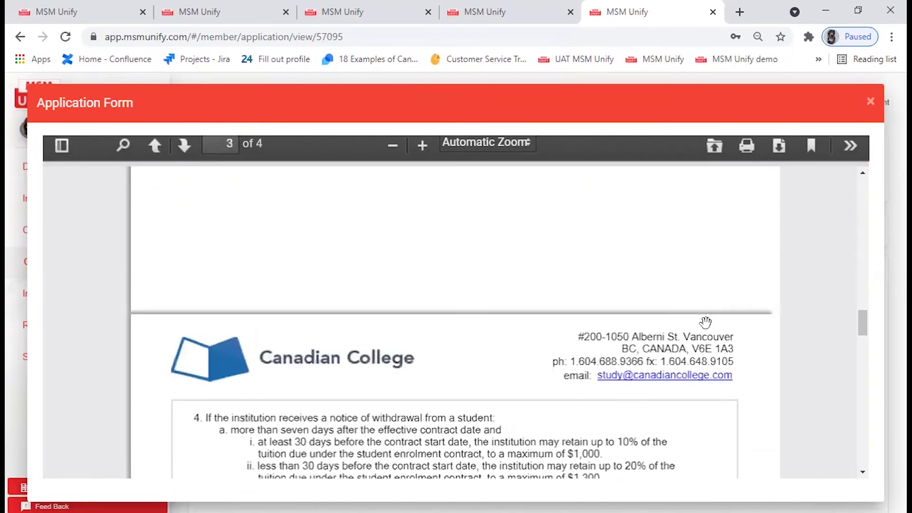
pyautogui.scroll(-6, 706, 323)
pyautogui.scroll(-6, 705, 322)
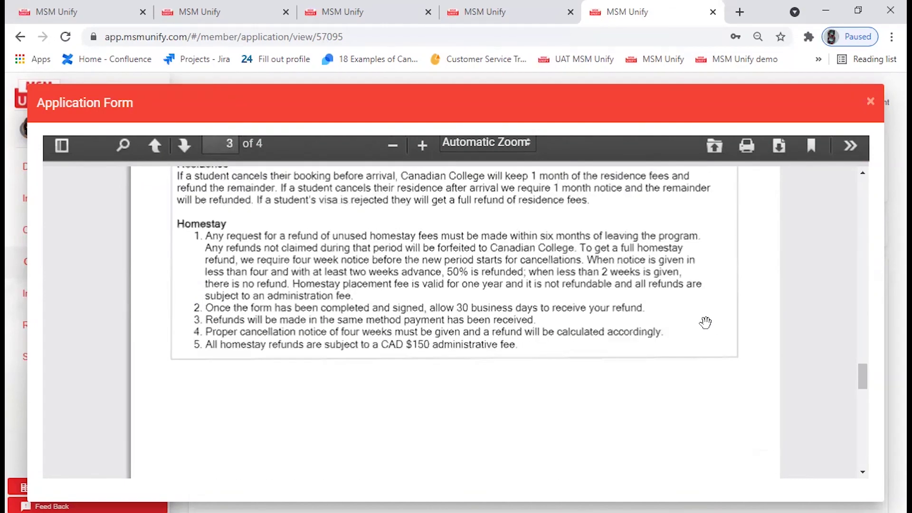
pyautogui.scroll(-6, 705, 323)
pyautogui.scroll(-5, 706, 322)
pyautogui.scroll(1, 706, 323)
pyautogui.scroll(5, 706, 323)
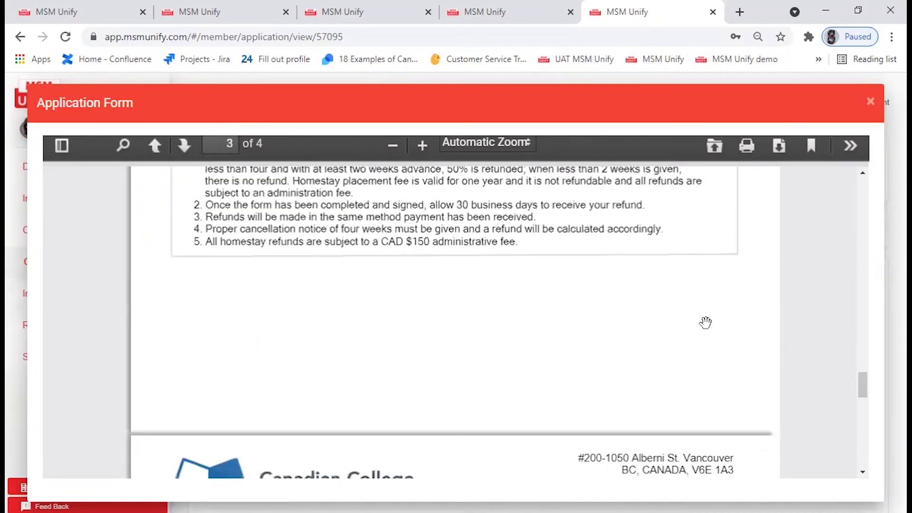
pyautogui.scroll(5, 705, 323)
pyautogui.scroll(5, 705, 323)
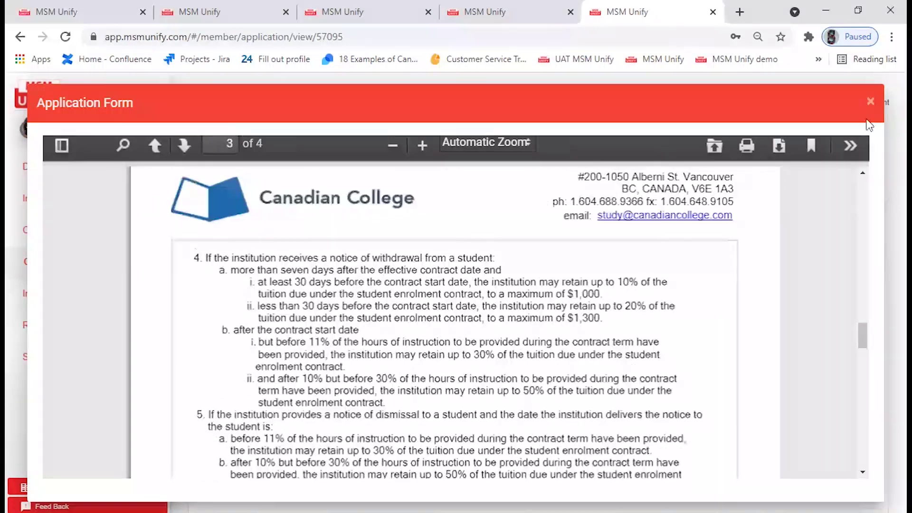
pyautogui.scroll(4, 705, 320)
pyautogui.press('Escape')
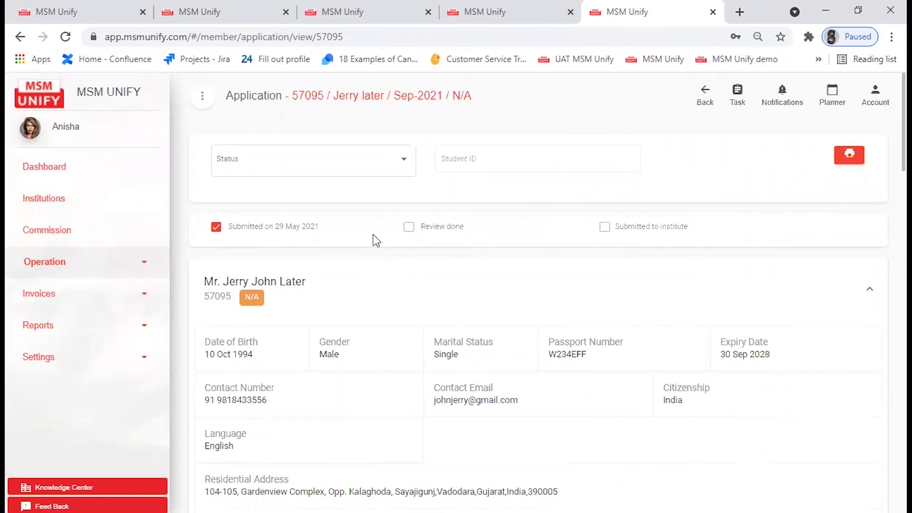
# - Open the Applications list under Operation and check the available actions for the second listed application
pyautogui.click(145, 267)
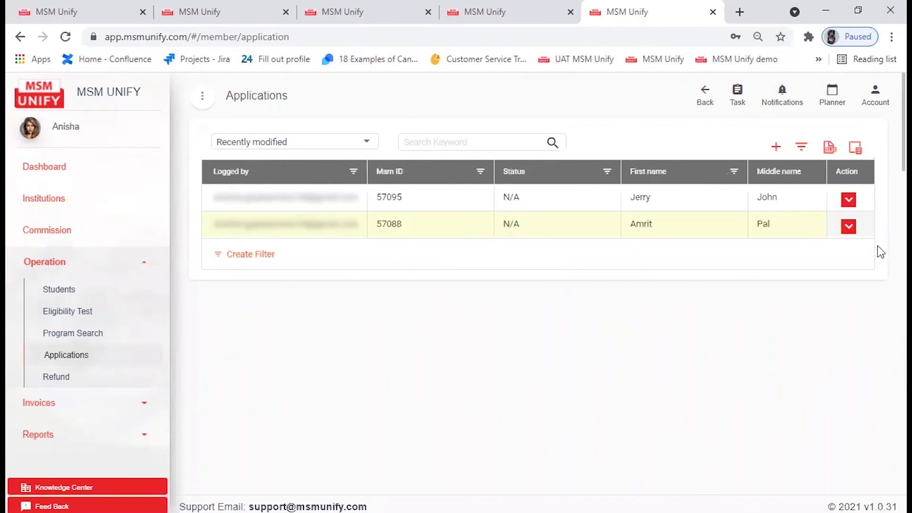
pyautogui.click(849, 227)
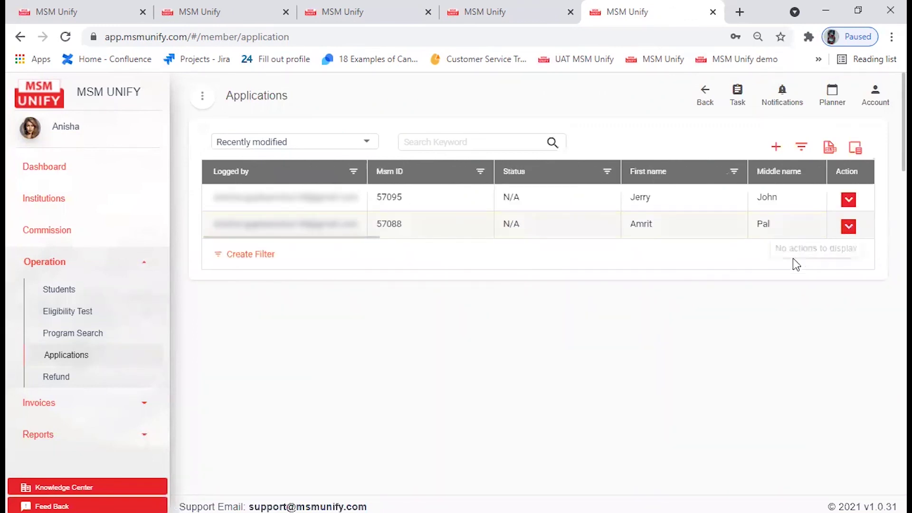
pyautogui.click(676, 259)
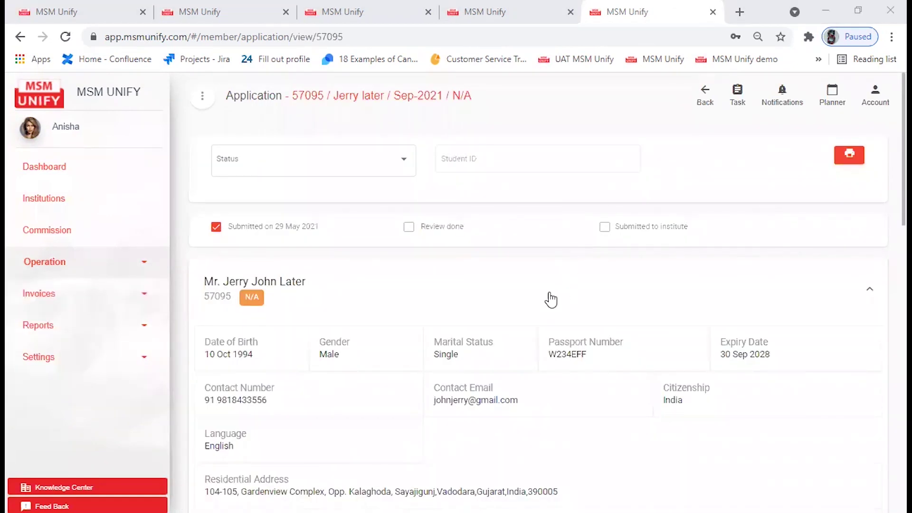
# - Look through the submitted application's sections down to Tasks and highlight the support email in the footer
pyautogui.scroll(-8, 546, 299)
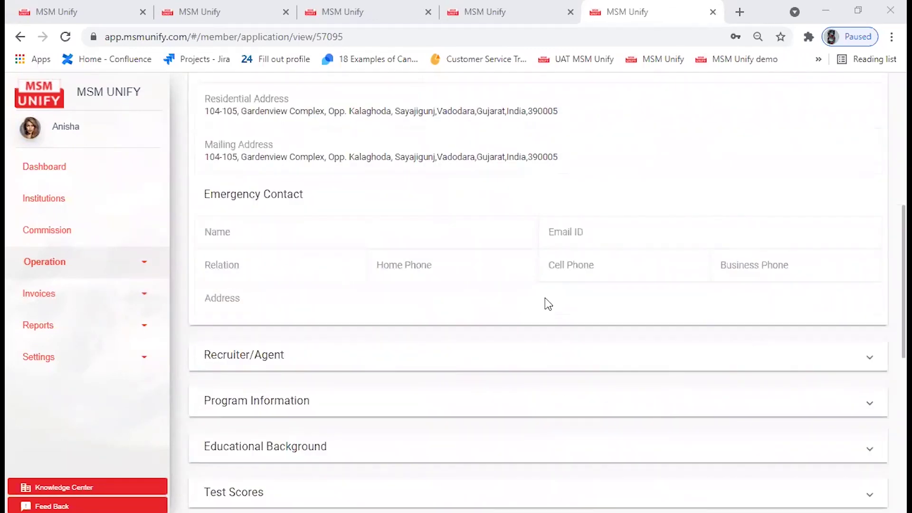
pyautogui.scroll(-10, 545, 298)
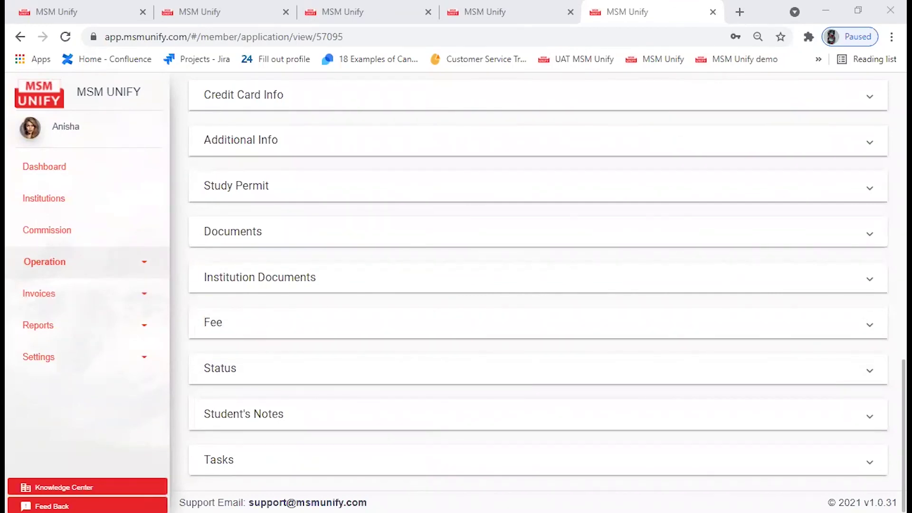
pyautogui.moveTo(249, 503); pyautogui.dragTo(353, 503)
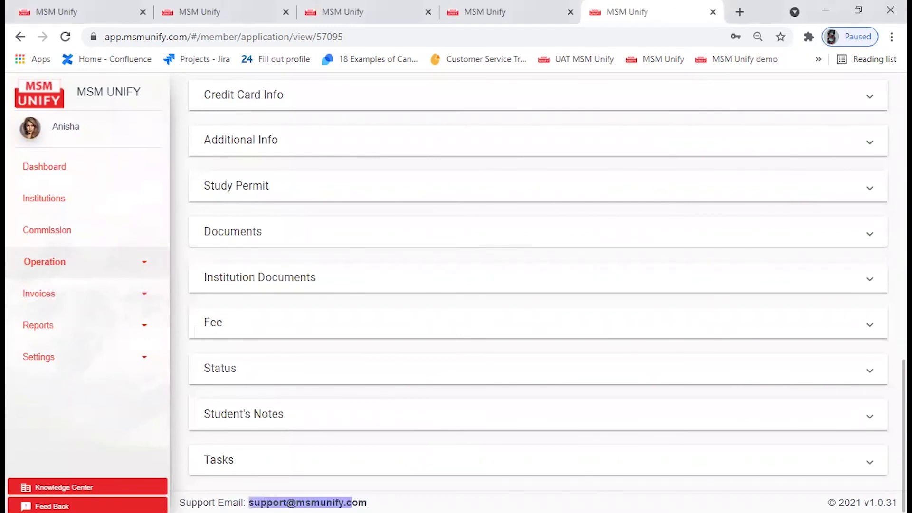
pyautogui.click(331, 476)
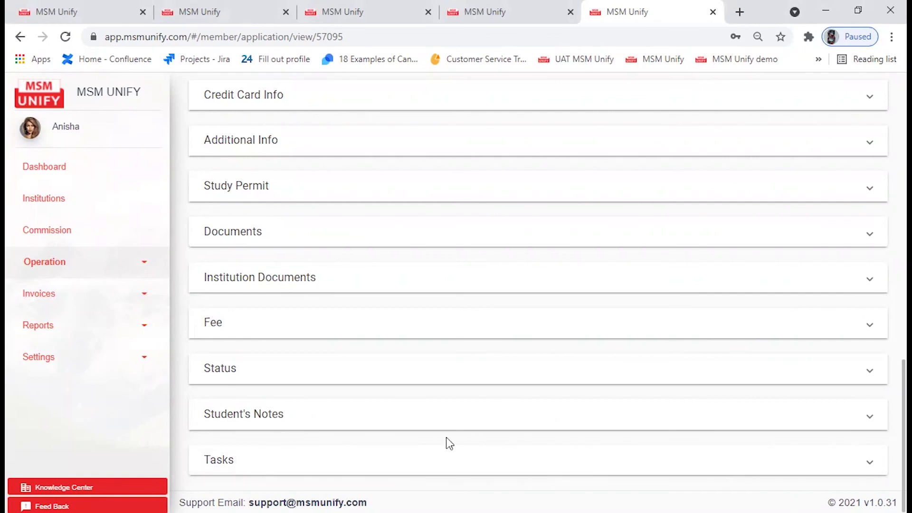
pyautogui.scroll(20, 528, 417)
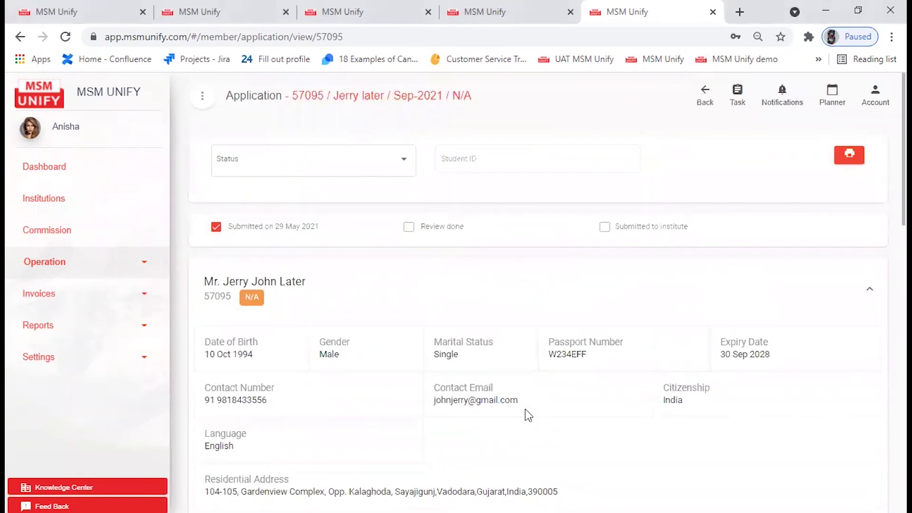